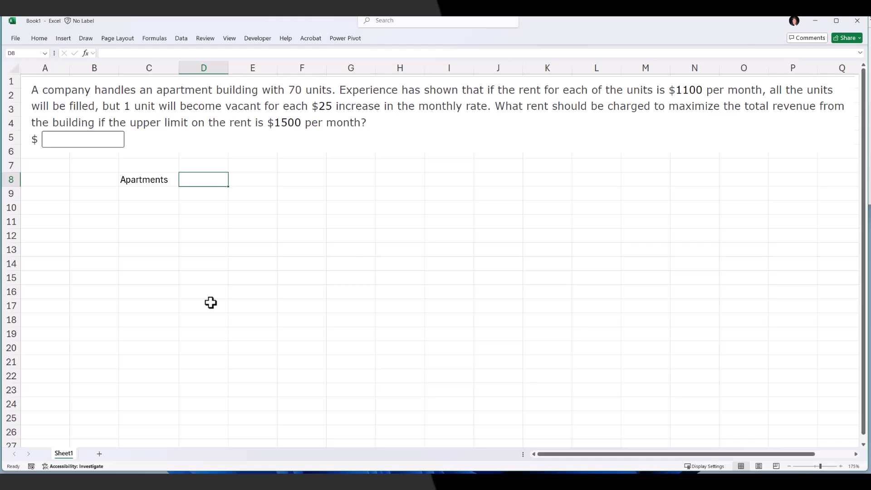
# Add the column headers Rent $ and Revenue beside Apartments in row 8
pyautogui.write('Rent')
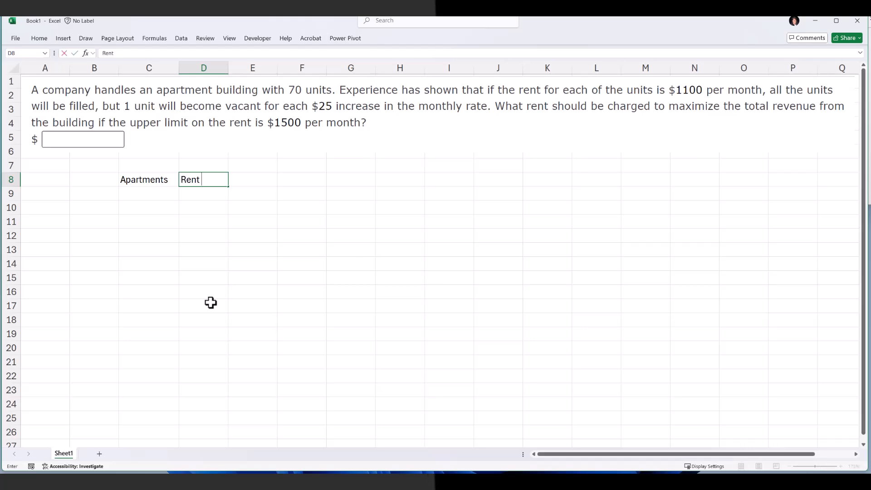
pyautogui.write(' $')
pyautogui.press('Tab')
pyautogui.write('Revenue')
pyautogui.press('Return')
# Enter the data rows: 70 apartments at 1100 rent, and 69 apartments at 1125 rent
pyautogui.write('70')
pyautogui.press('Tab')
pyautogui.write('1')
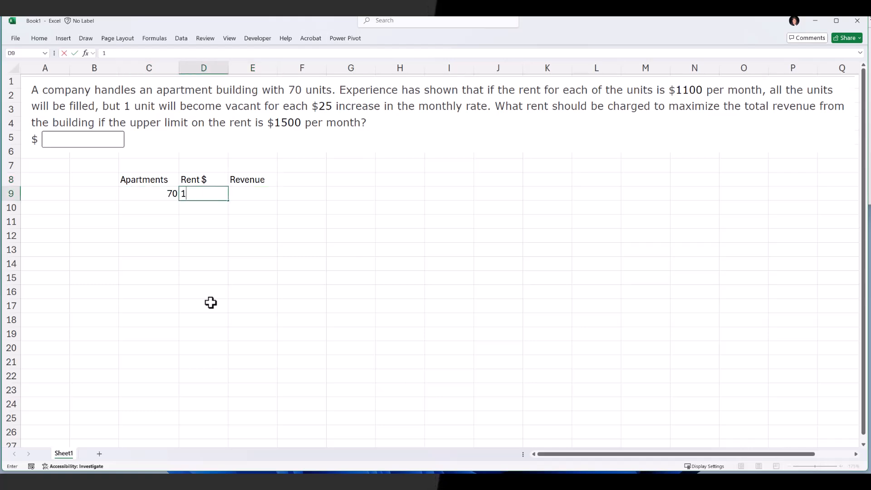
pyautogui.press('Return')
pyautogui.write('1125')
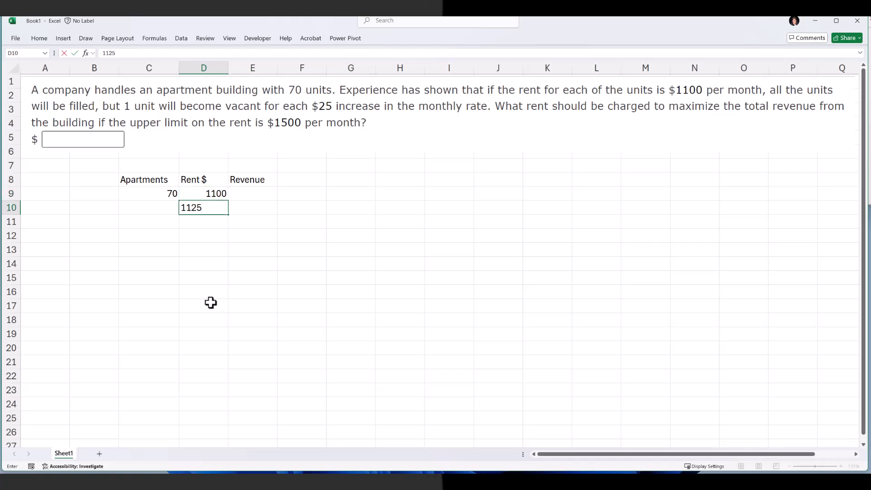
pyautogui.press('Left')
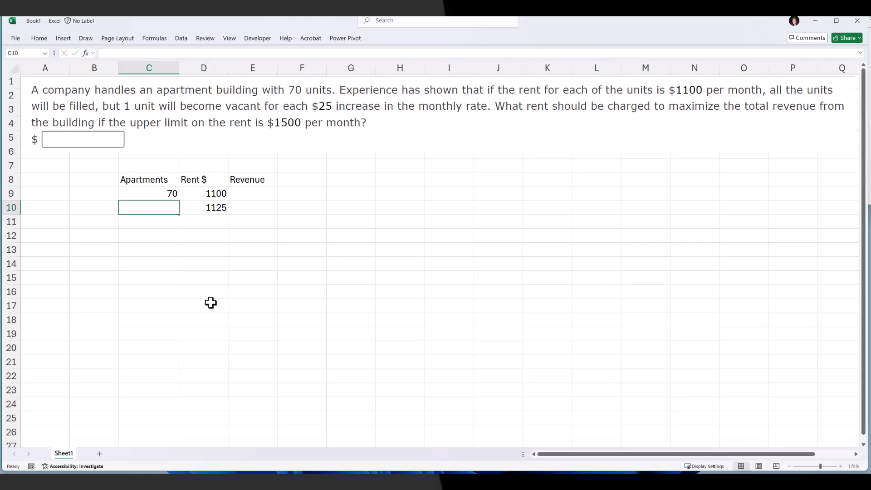
pyautogui.write('69')
pyautogui.press('Tab')
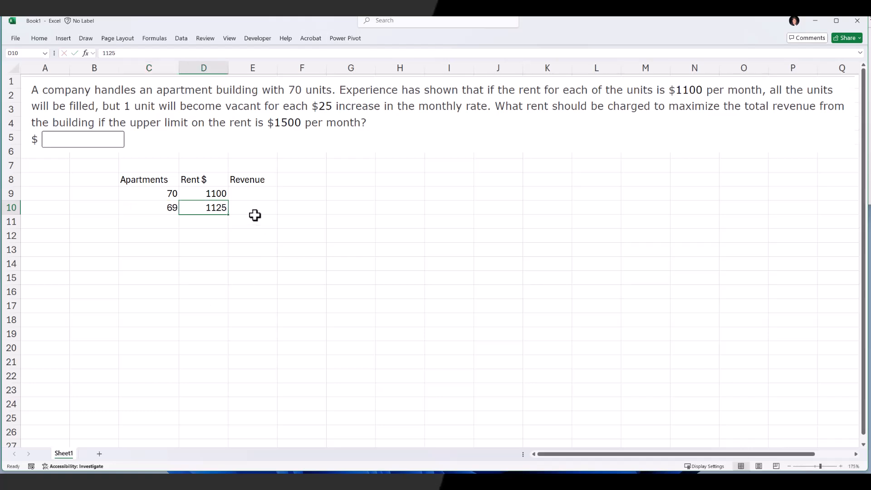
# Compute revenue as rent times apartments (=D9*C9) in E9 and fill it down to row 10
pyautogui.click(248, 195)
pyautogui.write('=')
pyautogui.press('Left')
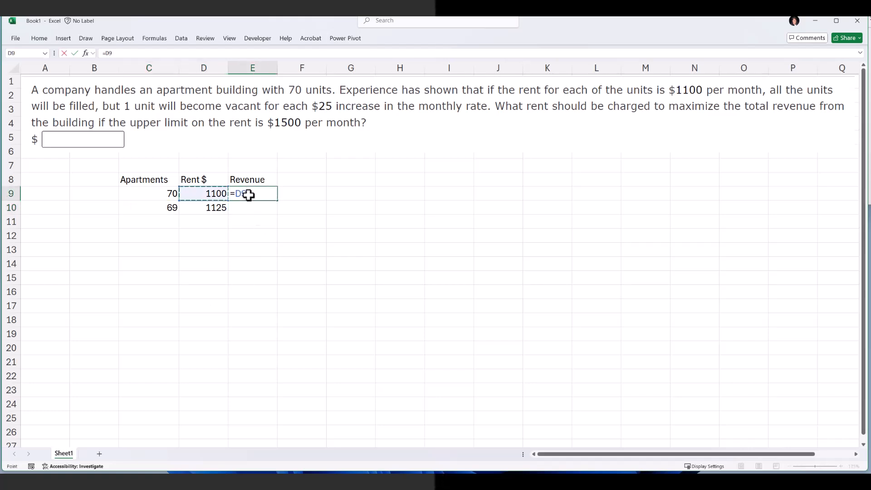
pyautogui.write('*')
pyautogui.press('Left')
pyautogui.press('Left')
pyautogui.press('Return')
pyautogui.click(248, 195)
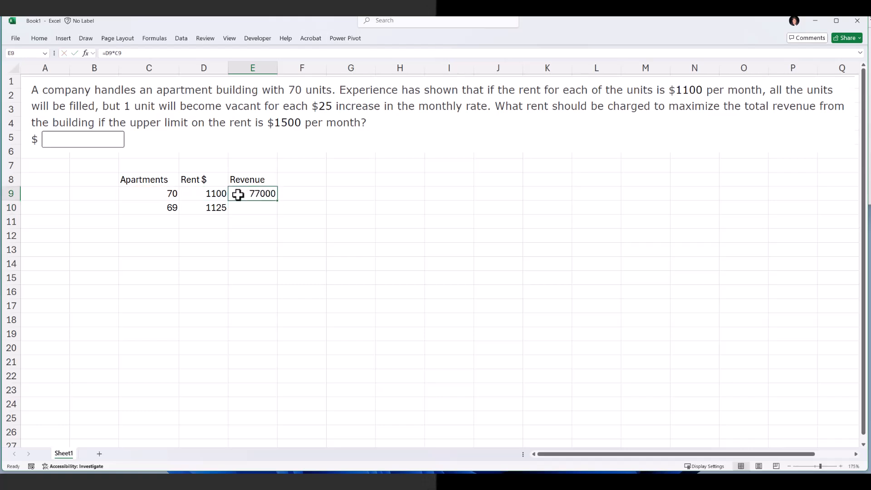
pyautogui.doubleClick(278, 200)
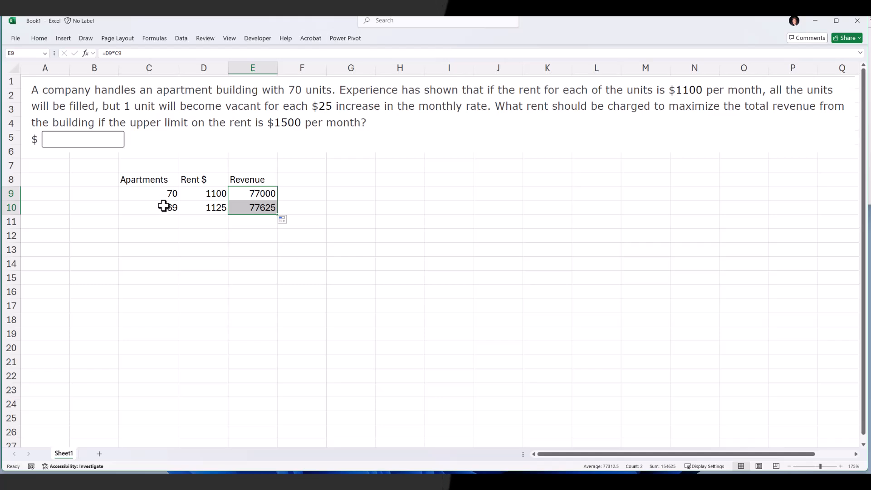
# Try Solver to maximize the revenue in E10 by changing the apartments cell C10, then cancel the result
pyautogui.click(184, 39)
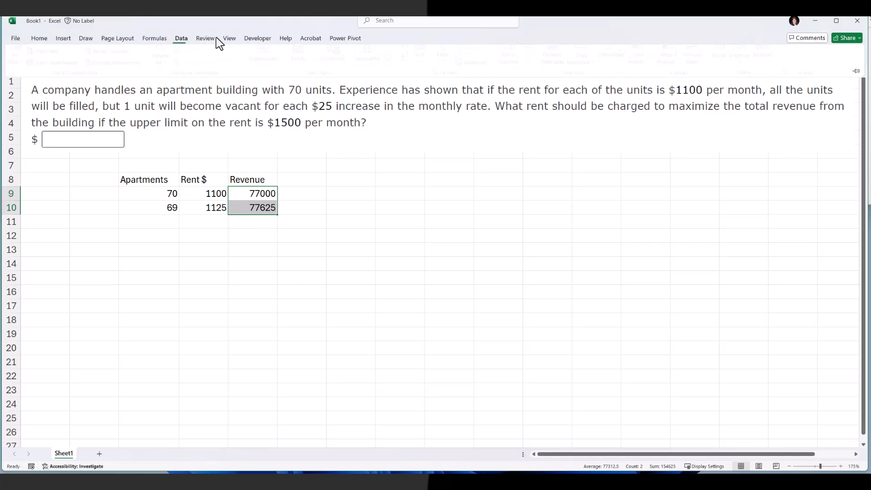
pyautogui.click(801, 54)
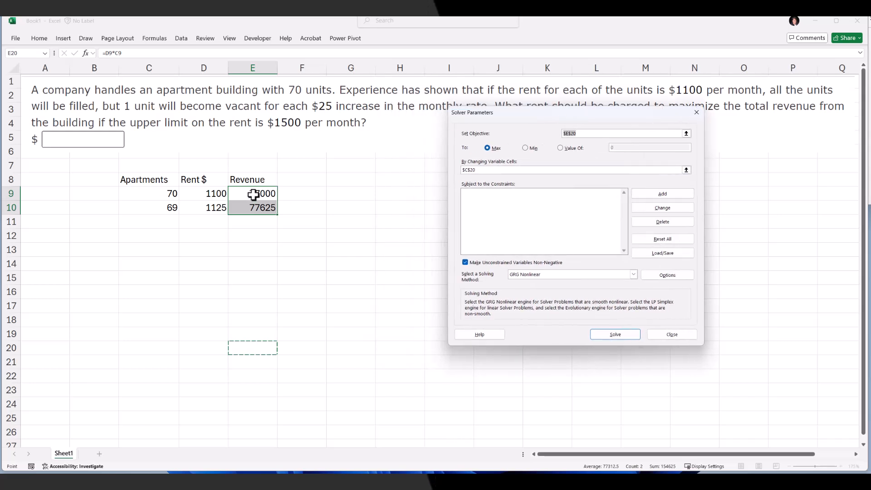
pyautogui.click(249, 207)
pyautogui.click(480, 170)
pyautogui.press('BackSpace')
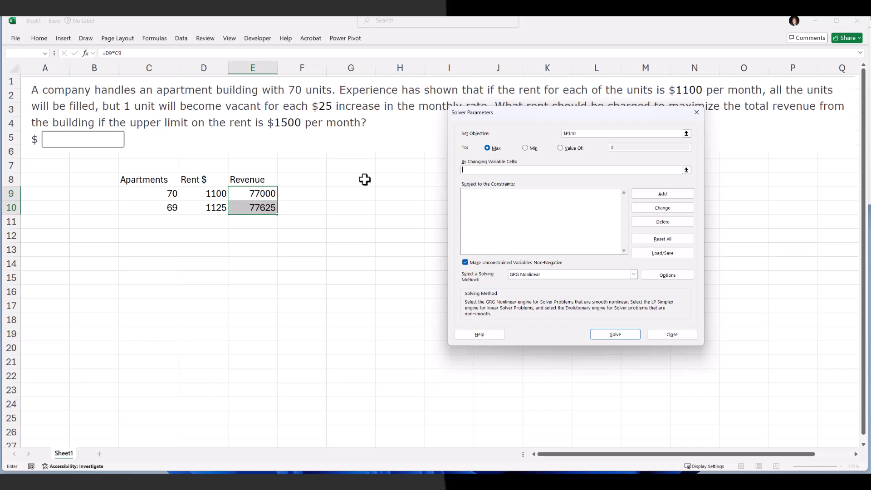
pyautogui.click(165, 209)
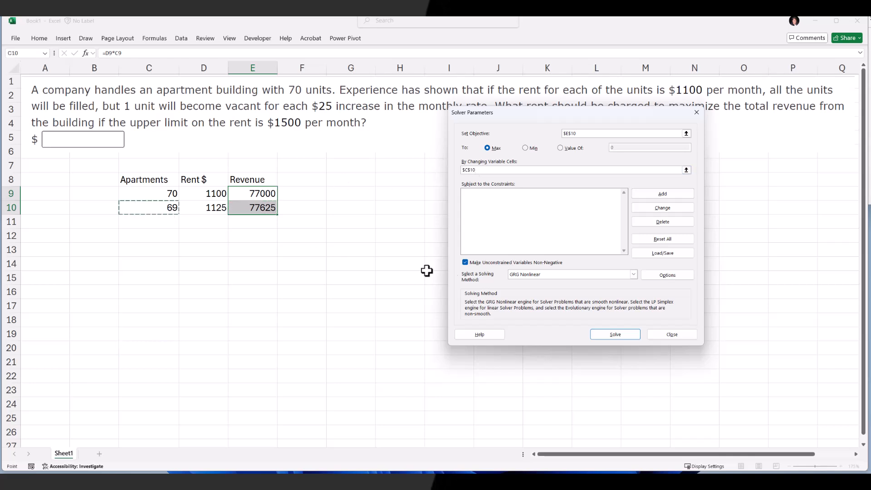
pyautogui.click(612, 335)
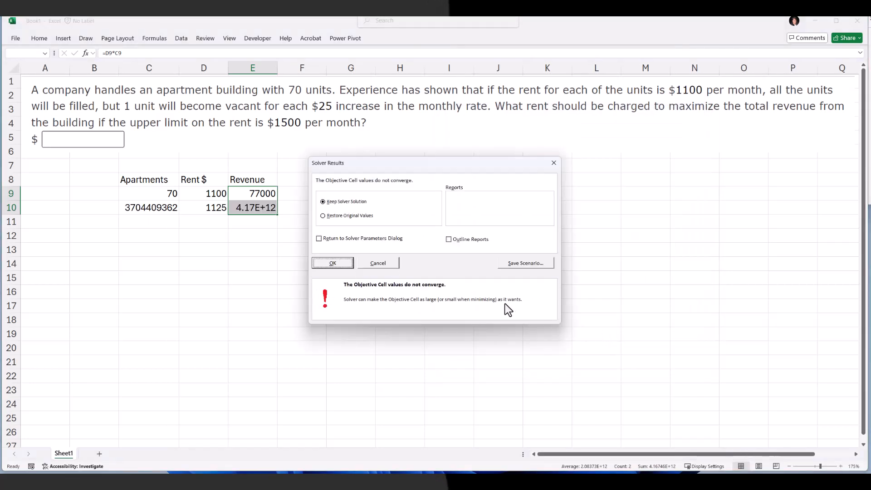
pyautogui.click(376, 265)
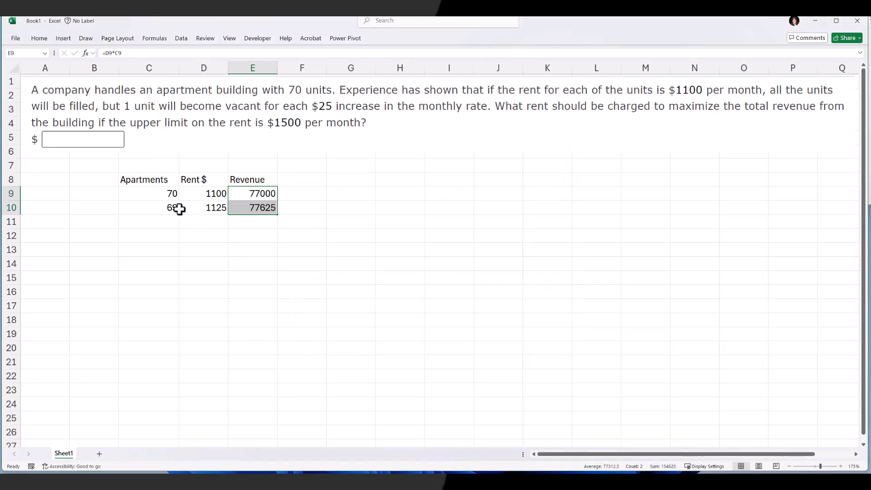
# Try 50 apartments in C10 and inspect the rent cells
pyautogui.click(164, 209)
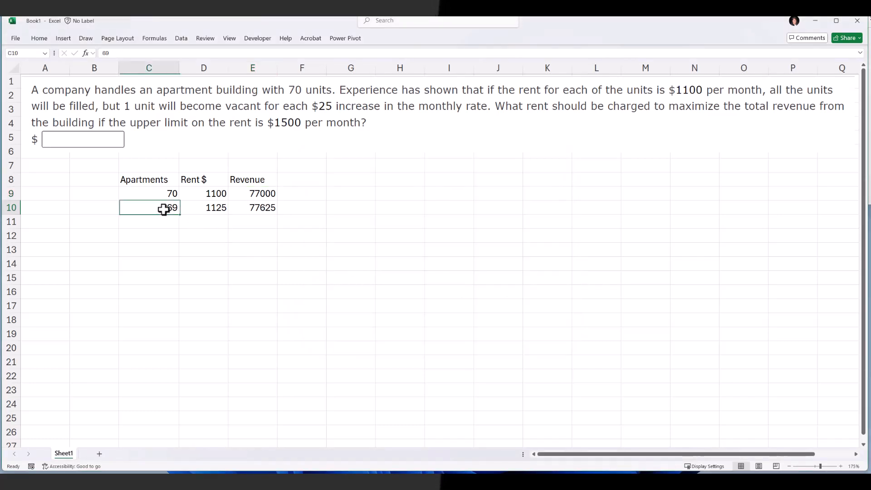
pyautogui.click(196, 207)
pyautogui.click(162, 209)
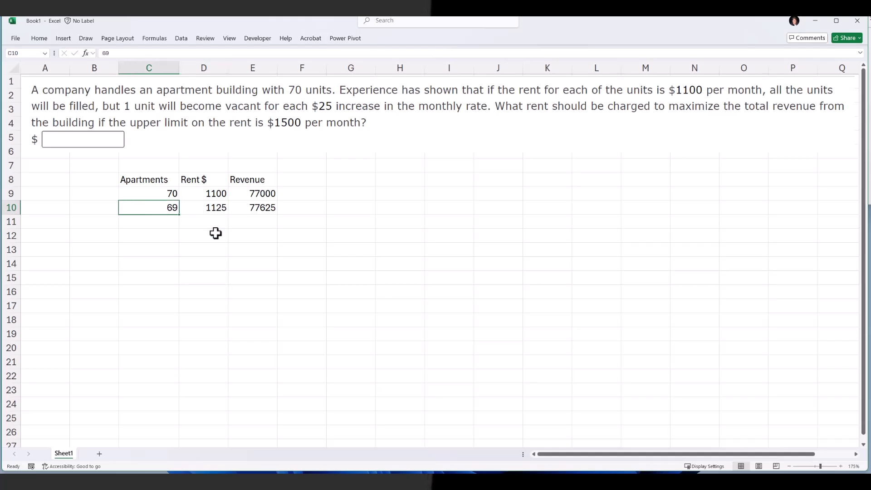
pyautogui.write('50')
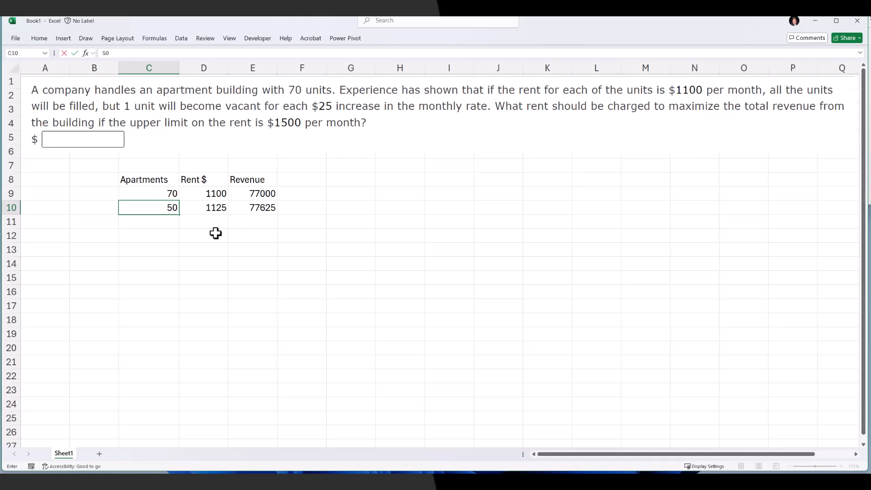
pyautogui.click(216, 210)
pyautogui.click(215, 194)
pyautogui.click(214, 207)
pyautogui.click(214, 193)
pyautogui.click(213, 208)
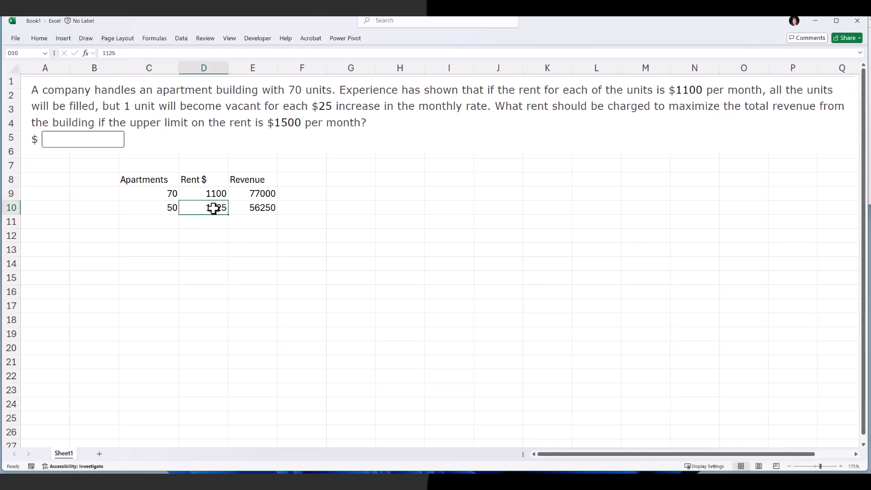
# Inspect the revenue formula in E10 and restore the apartments value in C10 to 69
pyautogui.doubleClick(243, 208)
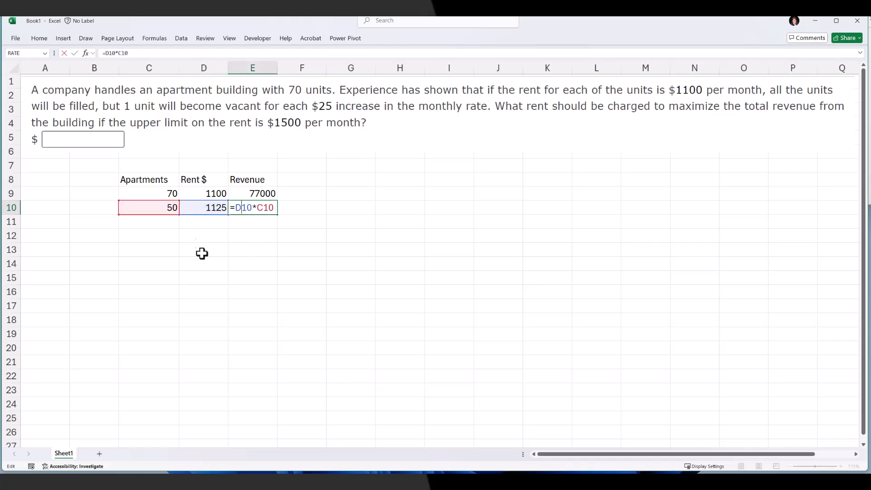
pyautogui.press('Tab')
pyautogui.click(204, 207)
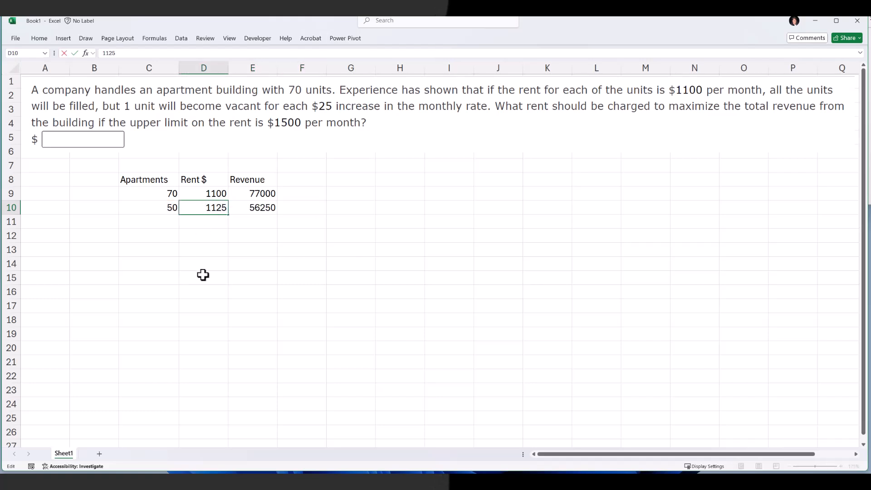
pyautogui.press('Right')
pyautogui.click(165, 209)
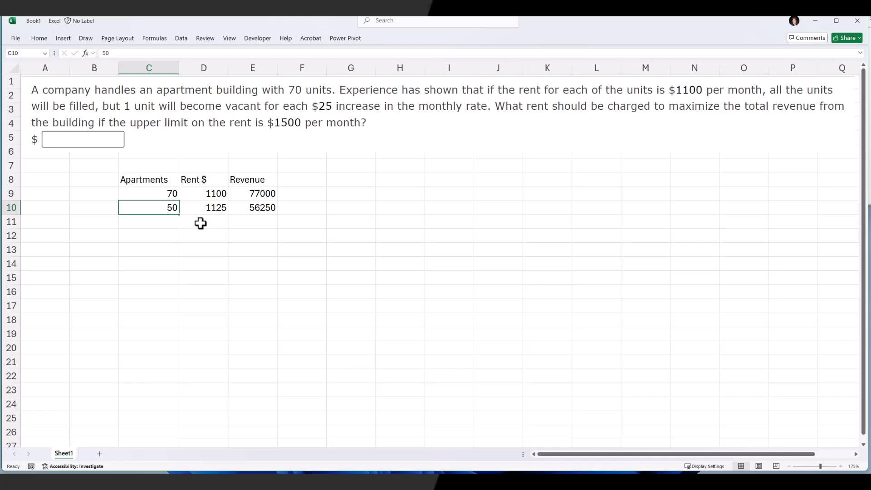
pyautogui.write('69')
pyautogui.press('Tab')
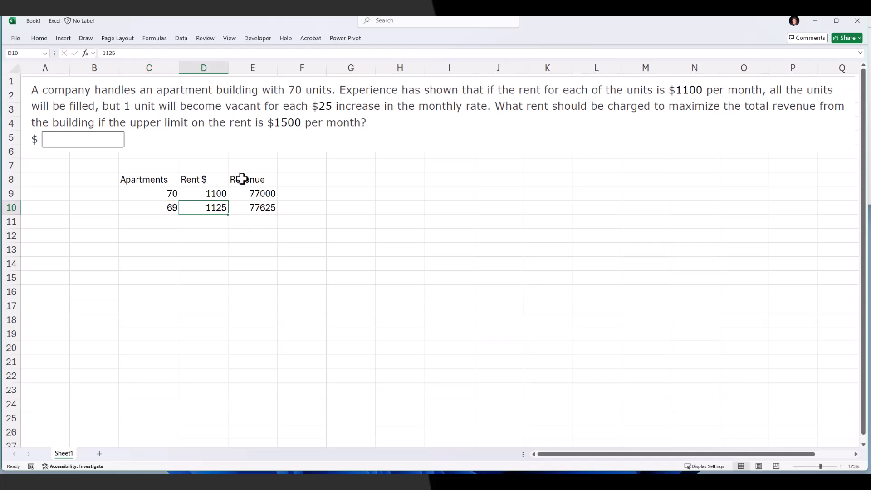
# Clear the Revenue column from E8 to E10
pyautogui.moveTo(241, 179); pyautogui.dragTo(244, 205)
pyautogui.press('Delete')
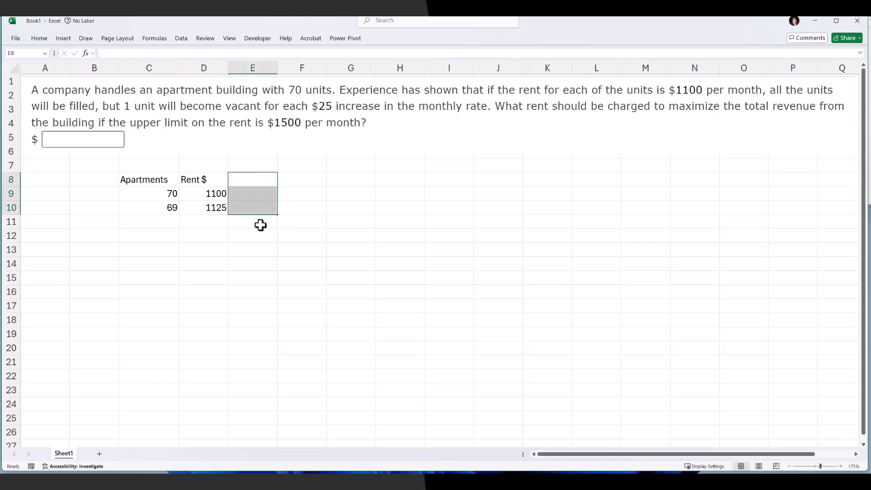
# Insert a scatter chart of the Apartments and Rent $ data in C8:D10
pyautogui.click(157, 179)
pyautogui.moveTo(157, 180); pyautogui.dragTo(200, 207)
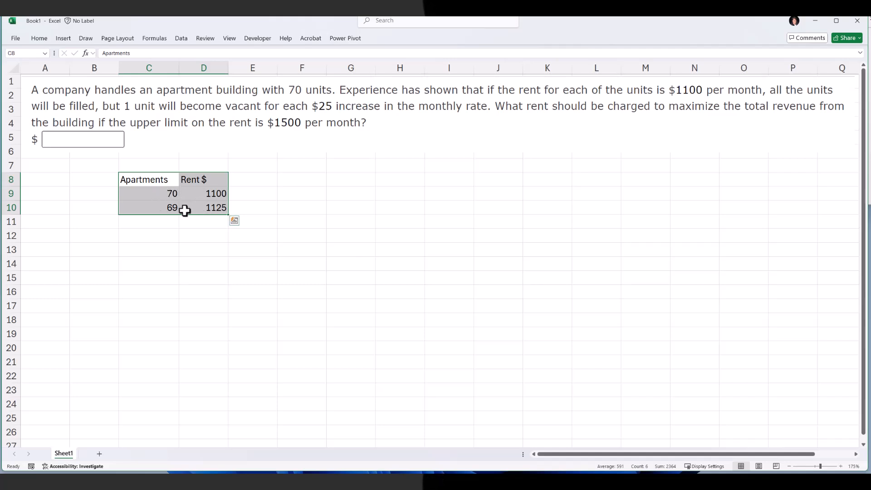
pyautogui.click(60, 39)
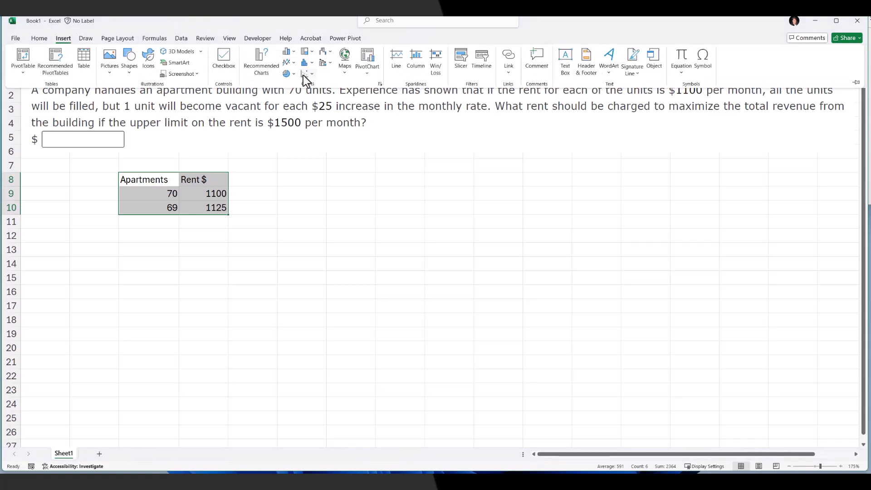
pyautogui.click(302, 74)
pyautogui.click(313, 114)
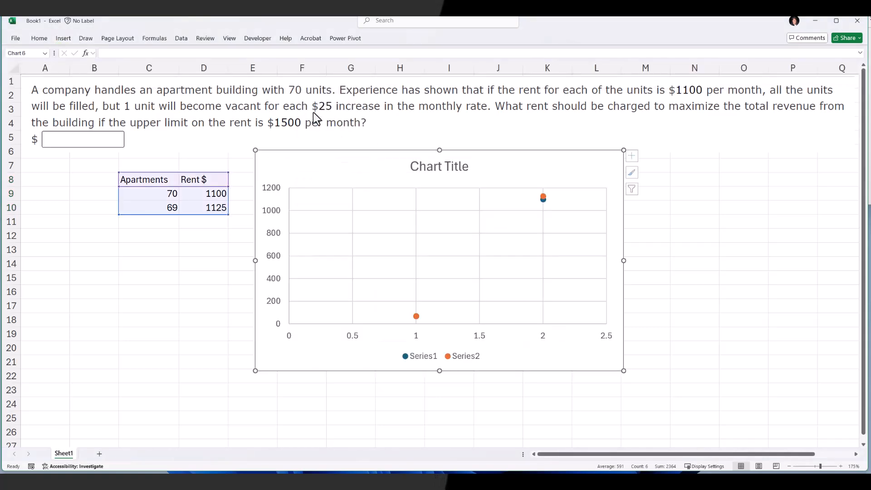
# Move the chart beside the data and switch its rows and columns so Rent $ plots against Apartments
pyautogui.moveTo(365, 173); pyautogui.dragTo(418, 157)
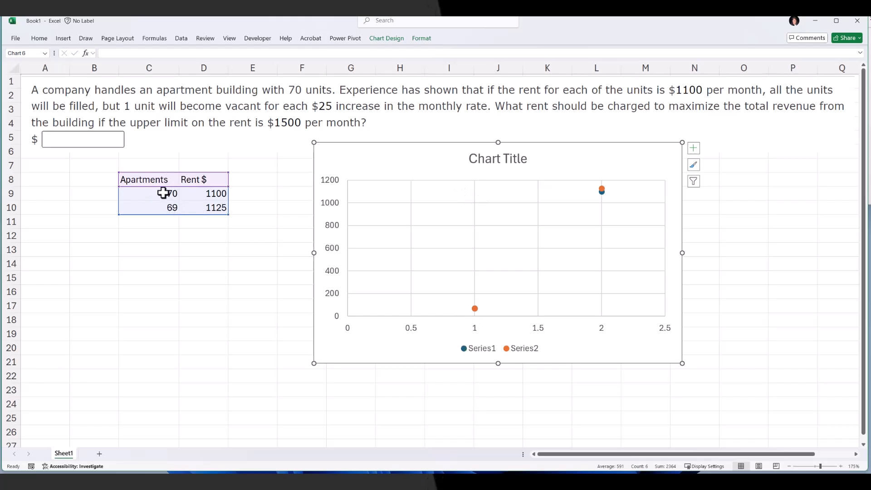
pyautogui.rightClick(426, 169)
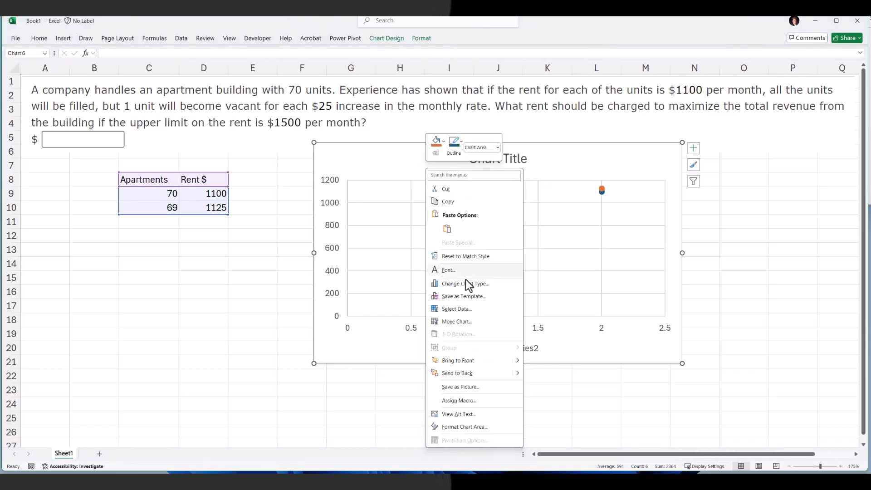
pyautogui.click(464, 309)
pyautogui.click(564, 218)
pyautogui.click(647, 307)
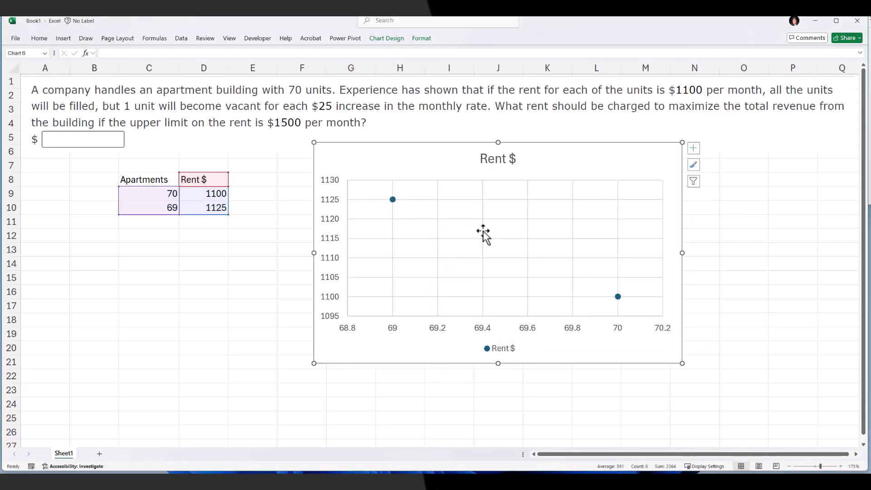
# Add a linear trendline to the chart and display its equation on the chart
pyautogui.click(693, 148)
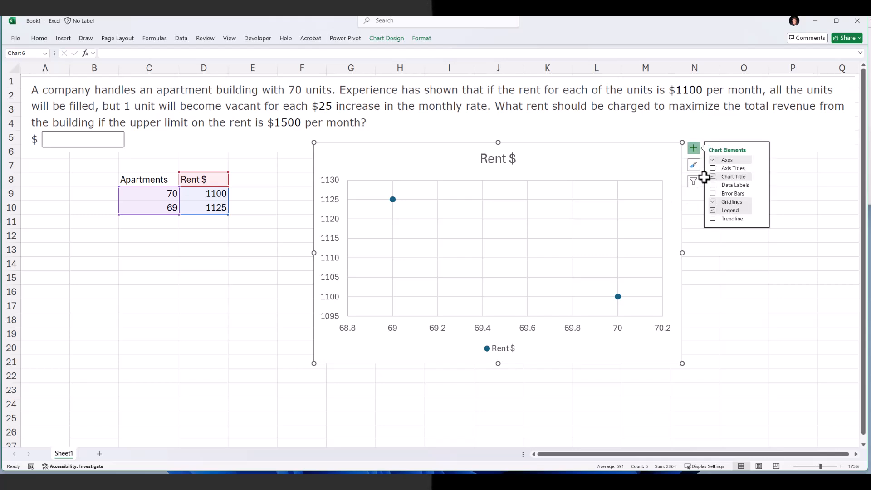
pyautogui.click(727, 220)
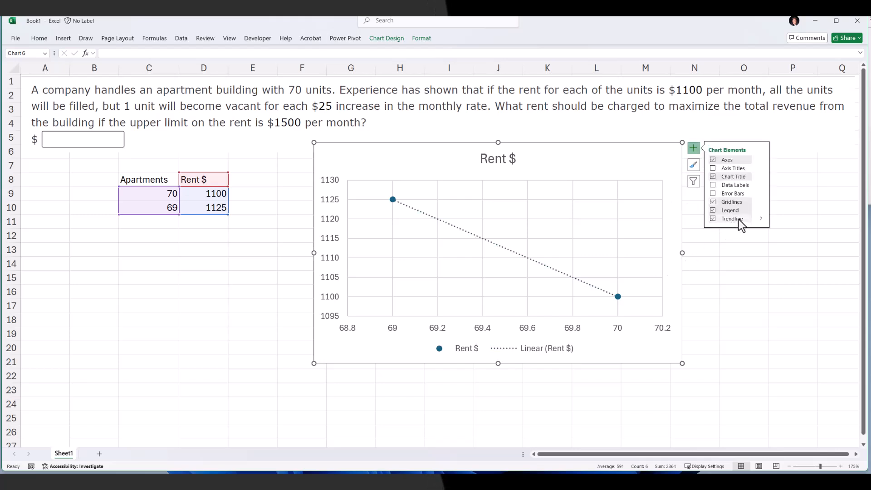
pyautogui.moveTo(760, 221)
pyautogui.click(780, 256)
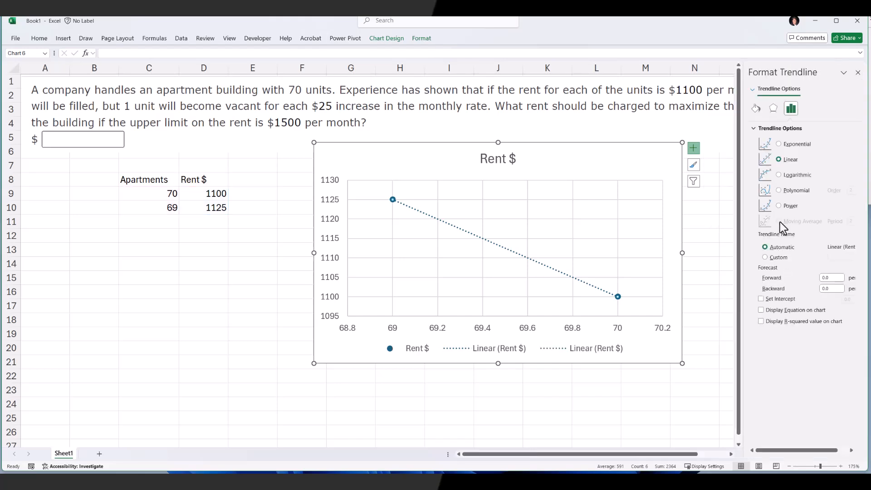
pyautogui.click(761, 310)
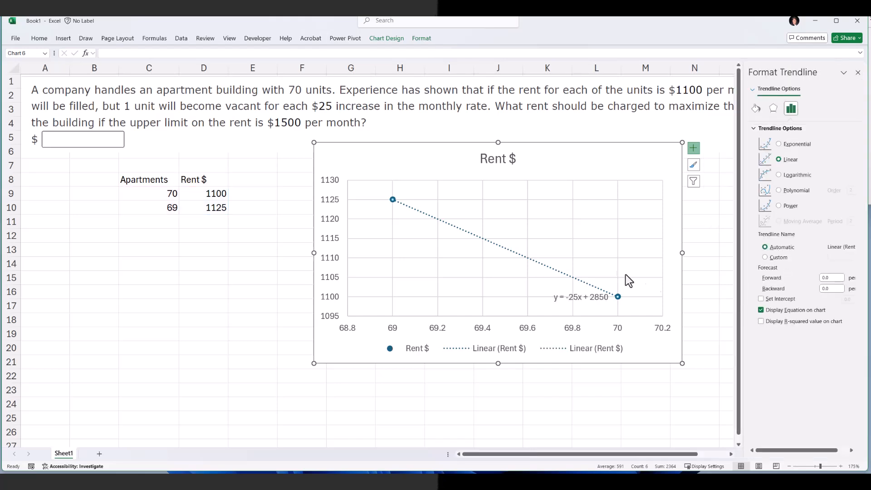
# Move the trendline equation to the chart's upper-left corner and resize the chart
pyautogui.moveTo(568, 302); pyautogui.dragTo(567, 189)
pyautogui.click(320, 253)
pyautogui.moveTo(313, 253); pyautogui.dragTo(452, 253)
pyautogui.moveTo(499, 156); pyautogui.dragTo(534, 140)
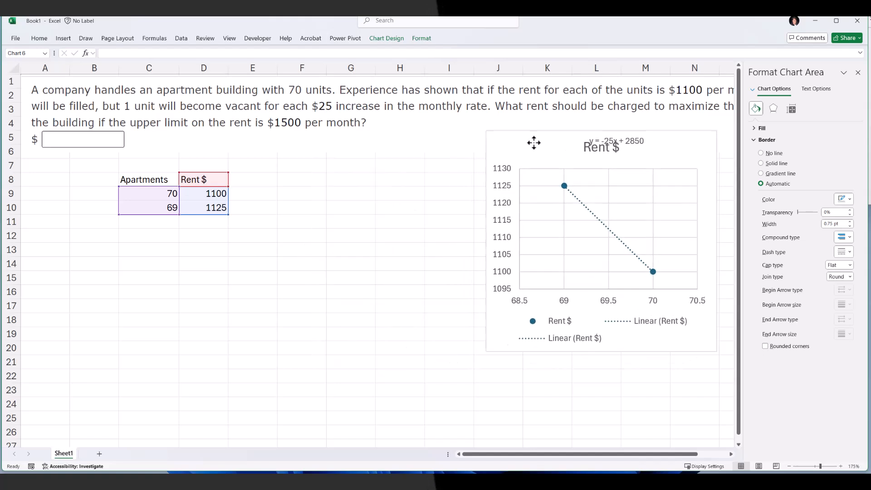
pyautogui.click(614, 136)
pyautogui.moveTo(614, 136); pyautogui.dragTo(527, 142)
# Enter new headers Apartments, Rent and Revenue in row 14 starting at C14
pyautogui.click(149, 265)
pyautogui.write('ap')
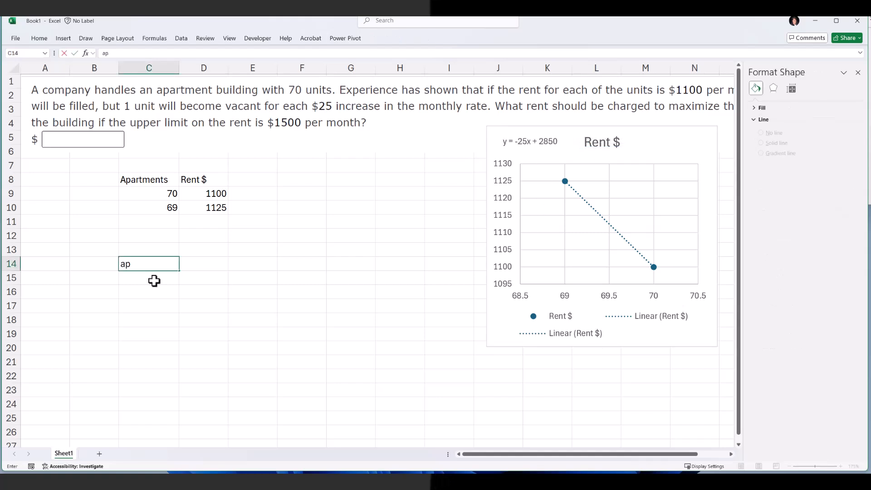
pyautogui.write('arttments')
pyautogui.press('Tab')
pyautogui.write('Rent')
pyautogui.press('Tab')
pyautogui.write('Rev')
pyautogui.press('Return')
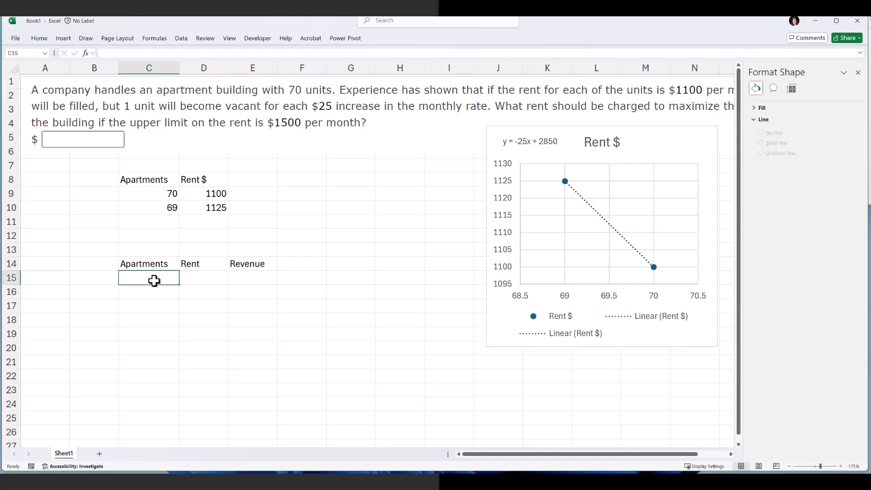
# Enter 70 apartments in C15 and the rent formula =-25*C15+2850 in D15
pyautogui.write('70')
pyautogui.press('Tab')
pyautogui.write('=')
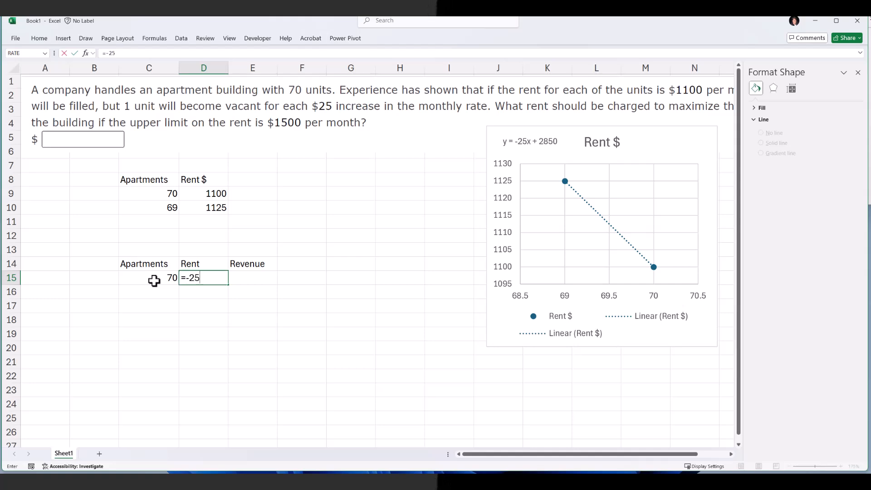
pyautogui.click(154, 281)
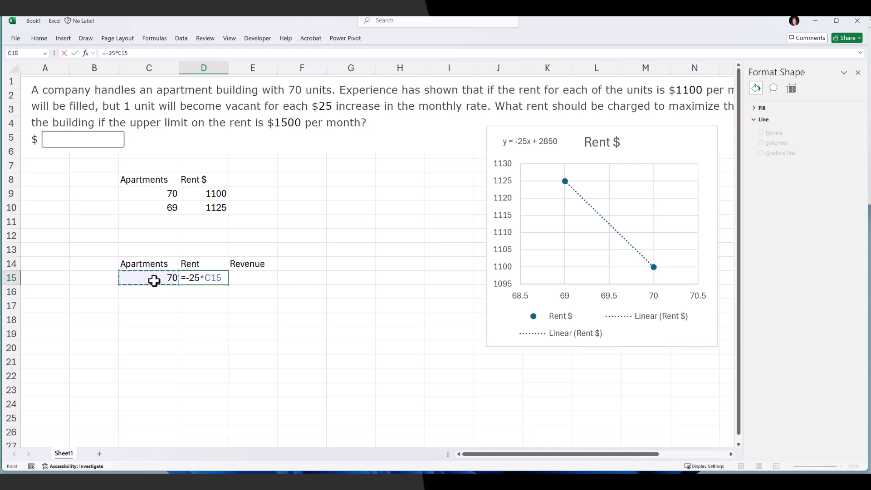
pyautogui.write('+285-')
pyautogui.press('Return')
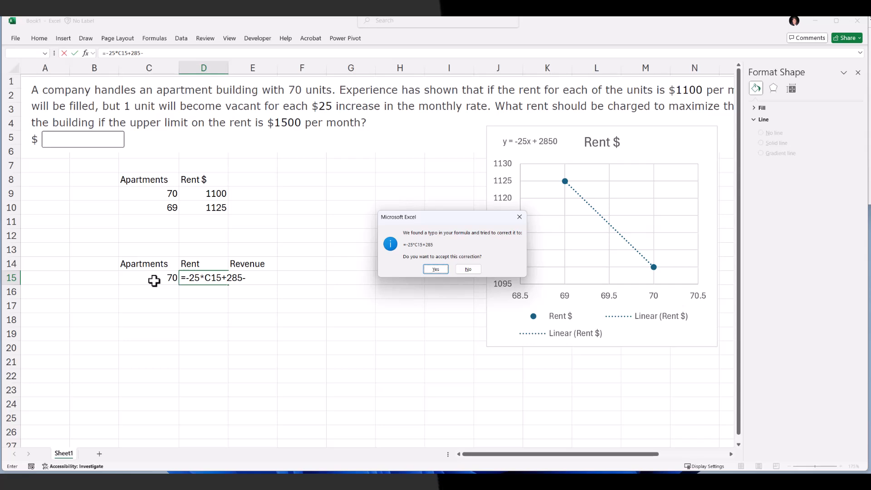
pyautogui.press('Return')
pyautogui.click(197, 280)
pyautogui.doubleClick(198, 279)
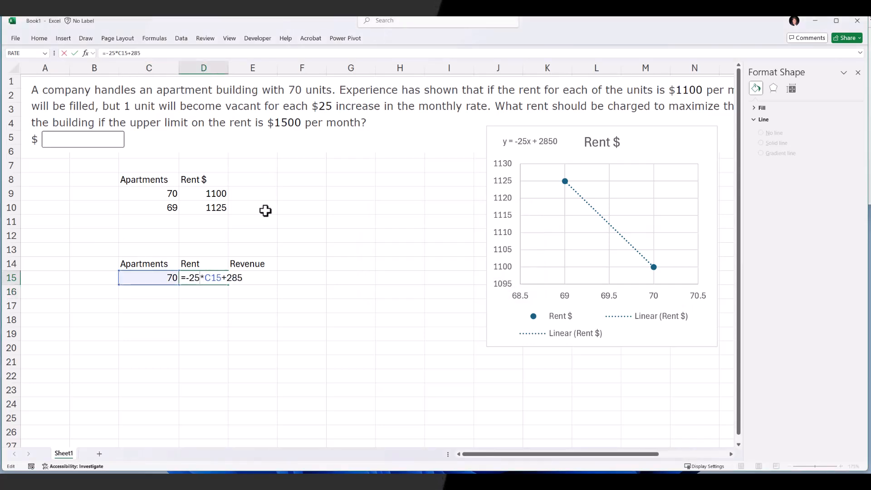
pyautogui.write('0')
pyautogui.press('Return')
# Enter the revenue formula =D15*C15 in E15
pyautogui.click(246, 277)
pyautogui.write('=')
pyautogui.press('Left')
pyautogui.write('*')
pyautogui.press('Left')
pyautogui.press('Left')
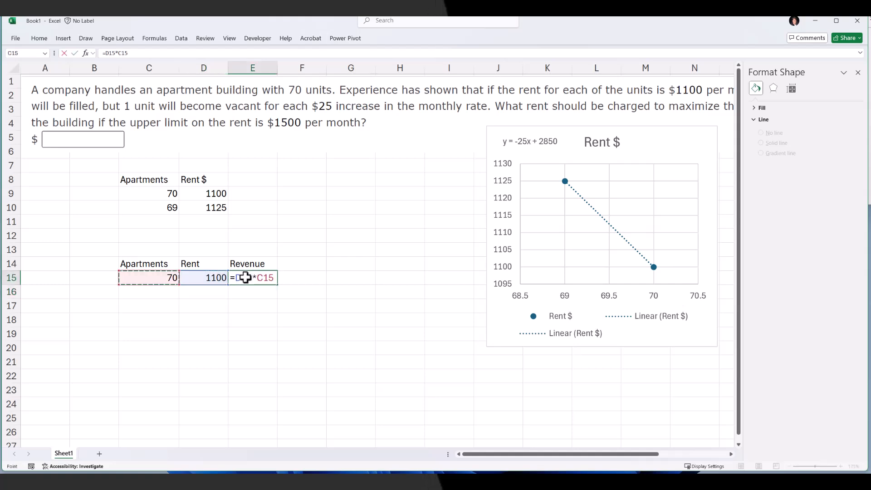
pyautogui.press('Return')
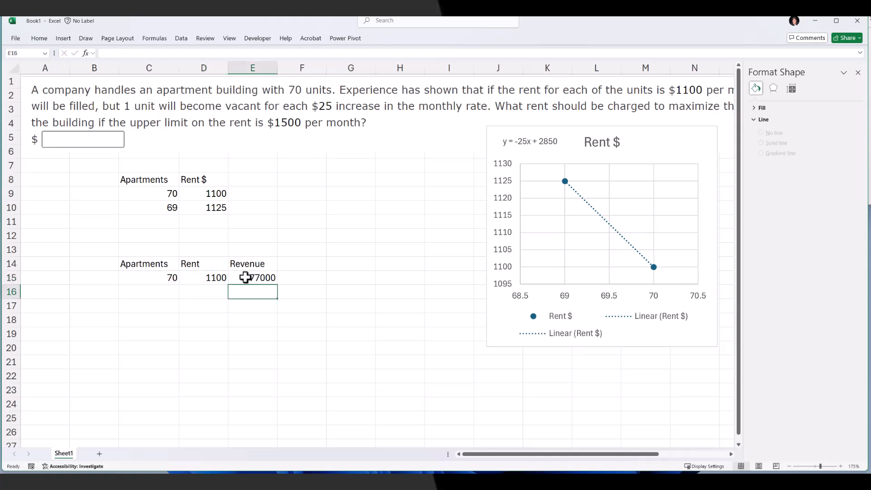
# Enter 69 and 68 apartments below 70 and fill the rent and revenue formulas down to row 17
pyautogui.click(149, 291)
pyautogui.write('69')
pyautogui.press('Return')
pyautogui.write('68')
pyautogui.press('Return')
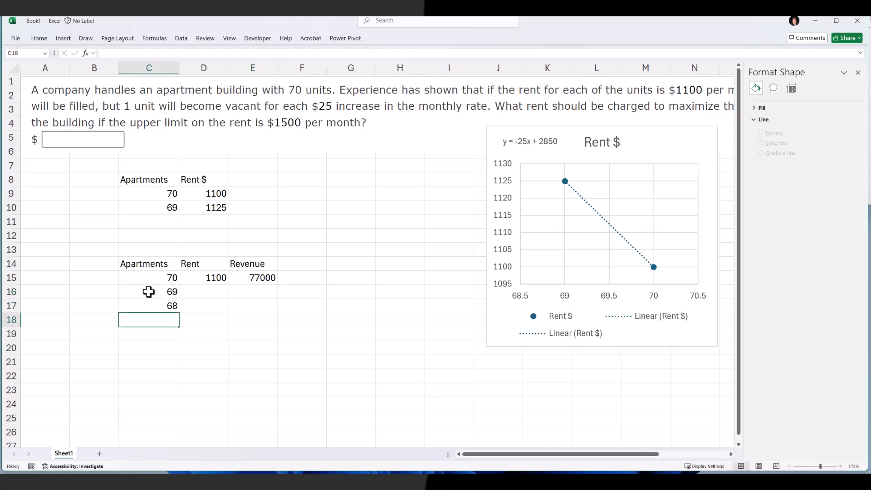
pyautogui.moveTo(208, 278); pyautogui.dragTo(278, 307)
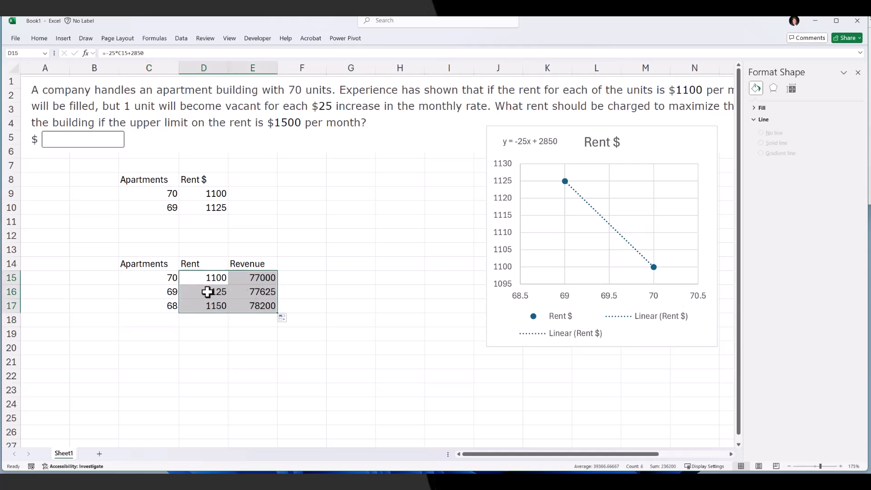
# Inspect the original data cells and the filled rent formulas in rows 16 and 17
pyautogui.moveTo(167, 293); pyautogui.dragTo(194, 295)
pyautogui.moveTo(152, 206); pyautogui.dragTo(197, 207)
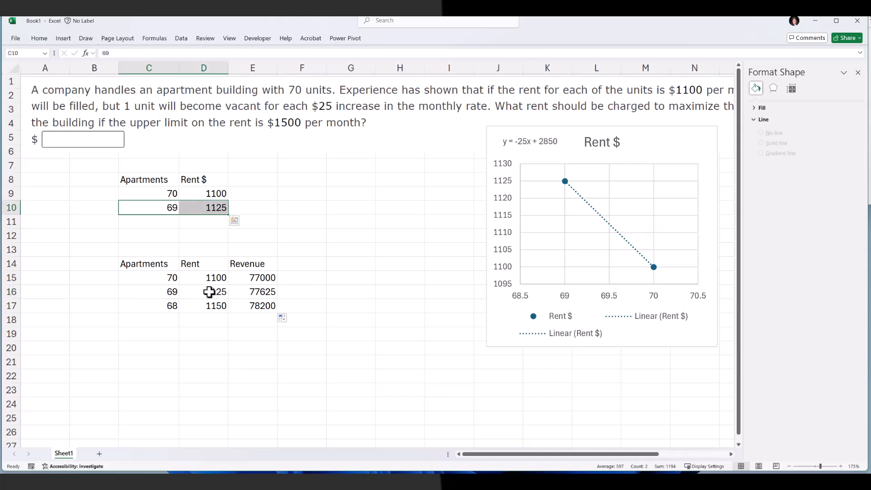
pyautogui.click(208, 292)
pyautogui.click(208, 305)
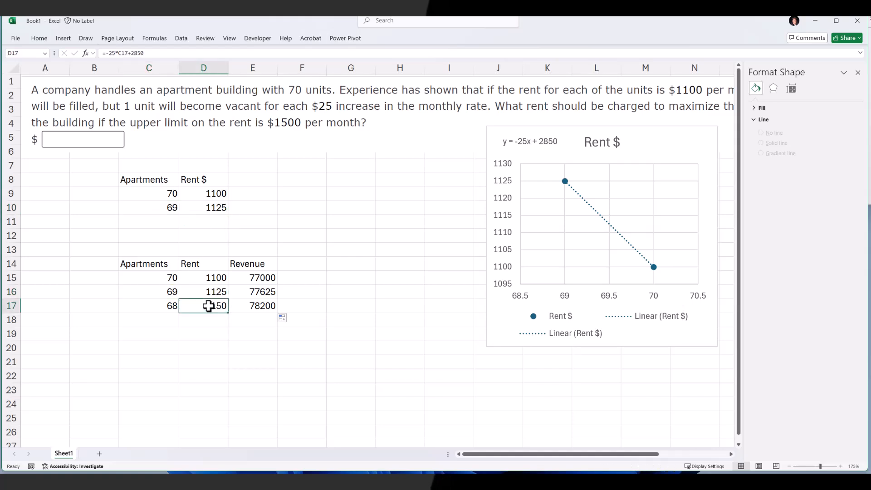
pyautogui.click(168, 291)
pyautogui.click(170, 303)
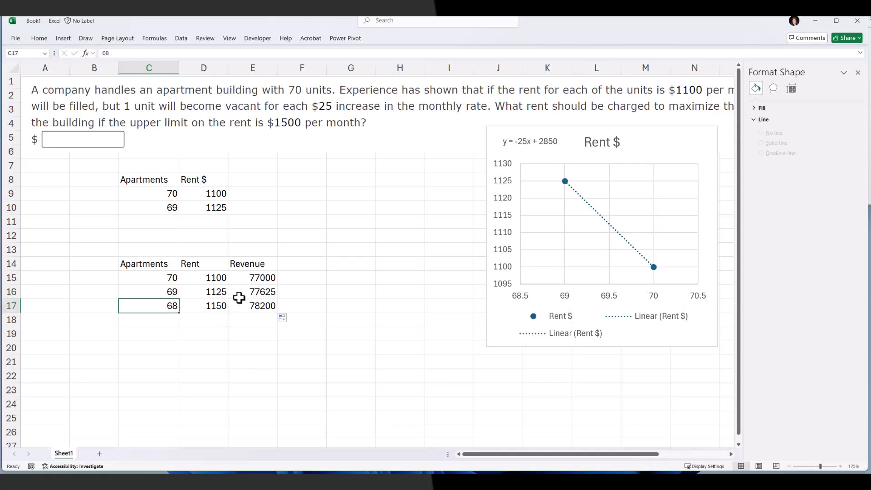
pyautogui.doubleClick(198, 306)
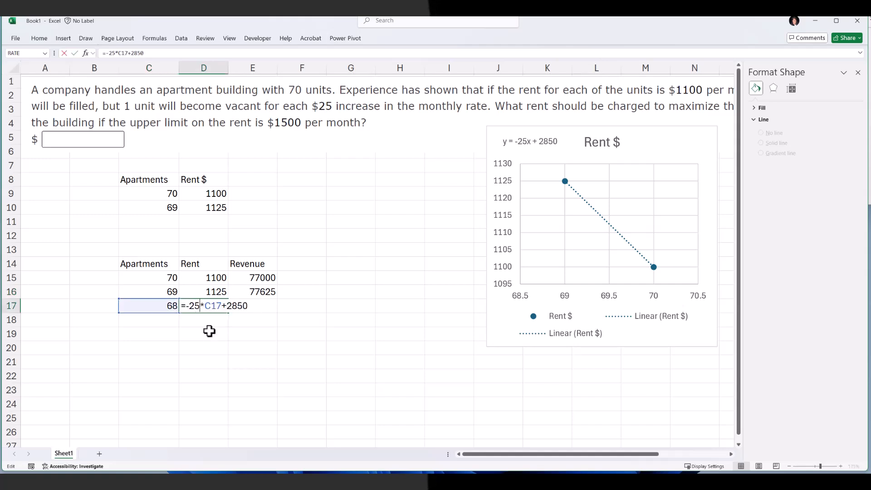
# Re-enter the revenue formula =D17*C17 in E17
pyautogui.click(252, 305)
pyautogui.write('=D17*C17')
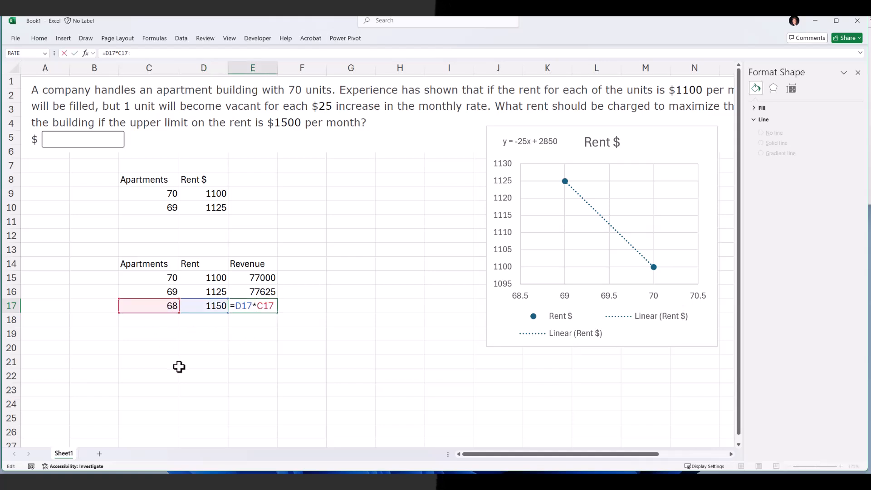
pyautogui.hotkey('ctrl', 'Return')
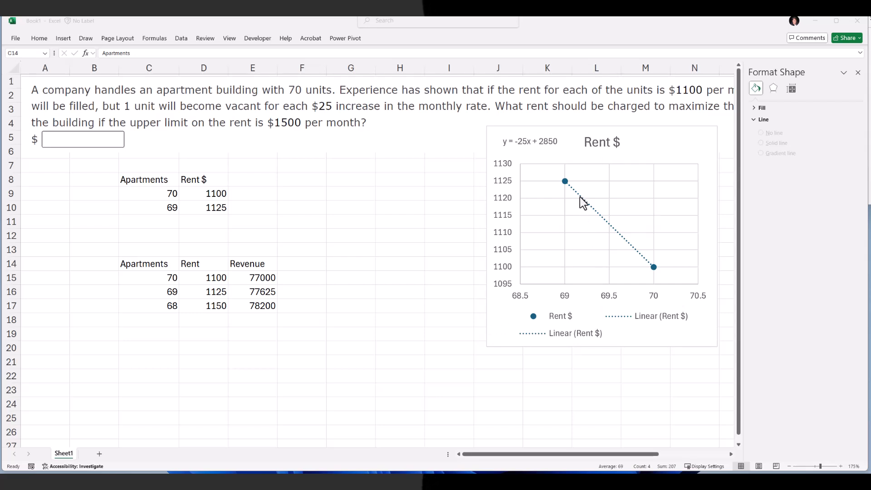
# Insert a scatter chart of Revenue against Apartments from C14:C17 and E14:E17 and move it beside the table
pyautogui.click(152, 301)
pyautogui.moveTo(149, 271); pyautogui.dragTo(154, 303)
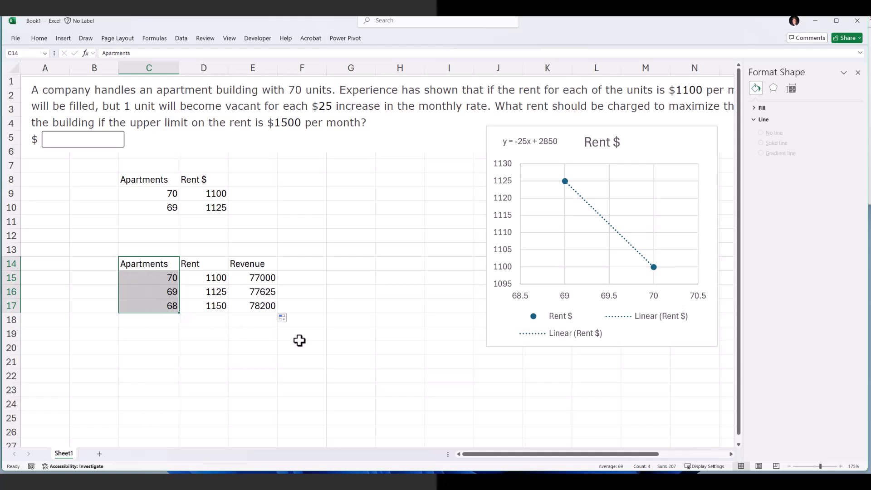
pyautogui.moveTo(264, 264); pyautogui.dragTo(267, 302)
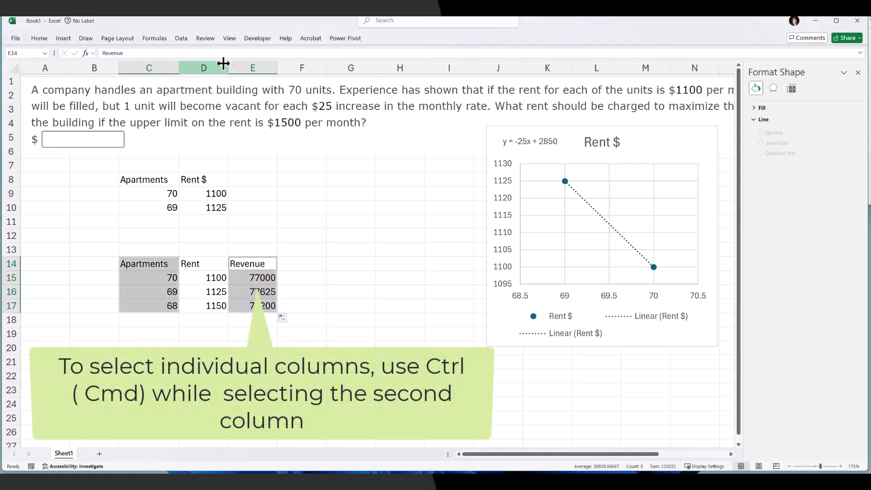
pyautogui.click(63, 39)
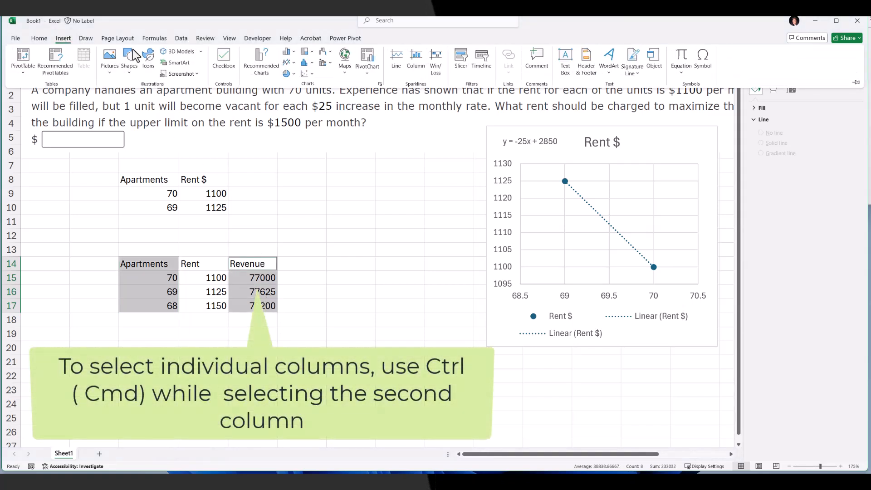
pyautogui.click(305, 73)
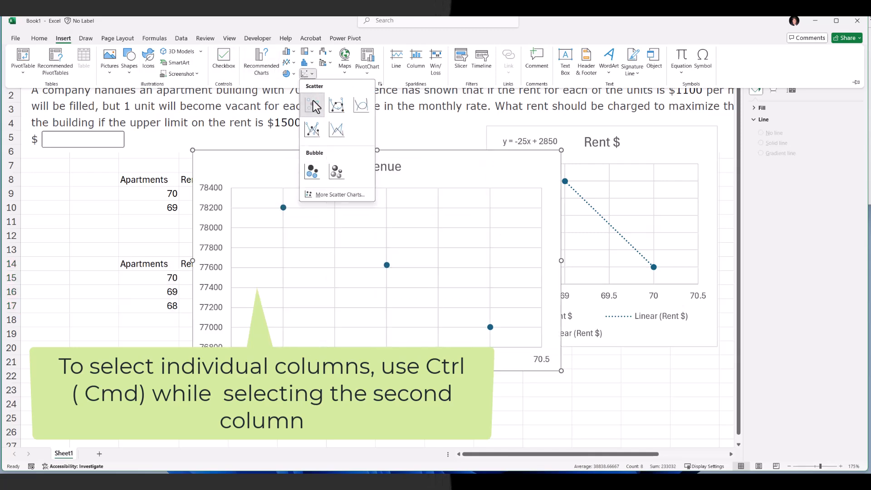
pyautogui.click(312, 104)
pyautogui.moveTo(421, 166); pyautogui.dragTo(513, 182)
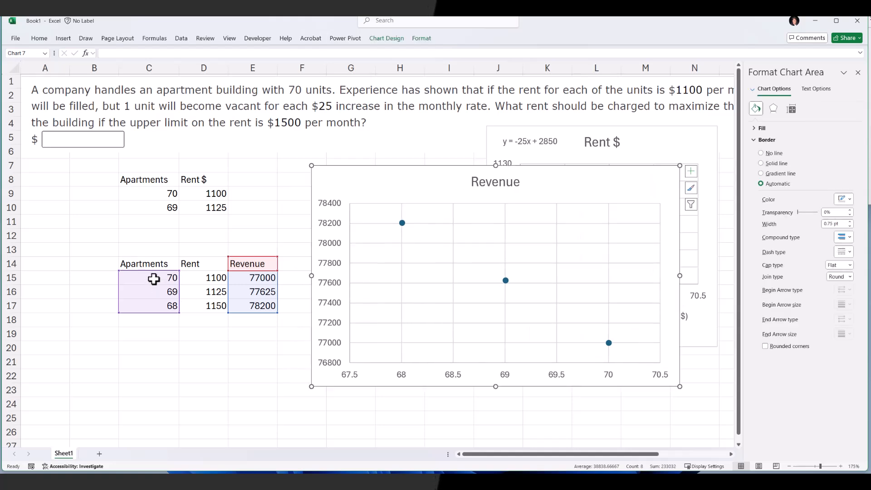
# Add 67 and 66 apartments in C18:C19 and fill the rent and revenue formulas down to row 19
pyautogui.click(156, 305)
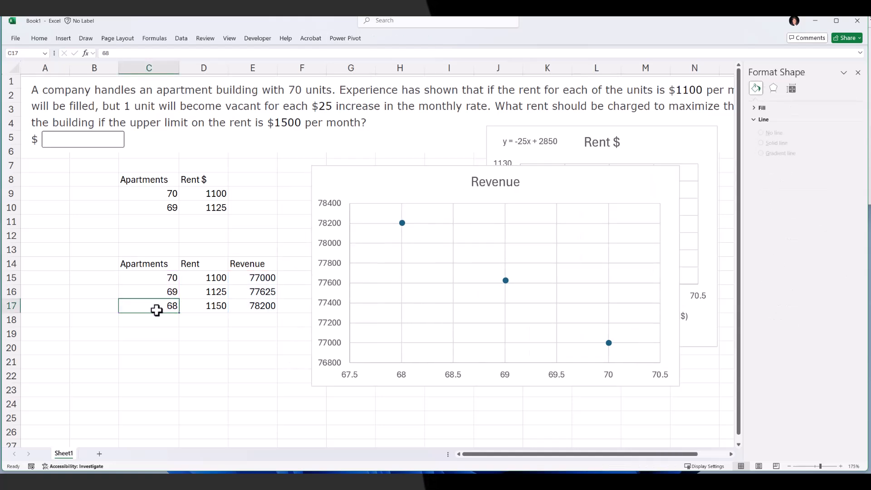
pyautogui.write('67')
pyautogui.press('Return')
pyautogui.write('66')
pyautogui.press('Return')
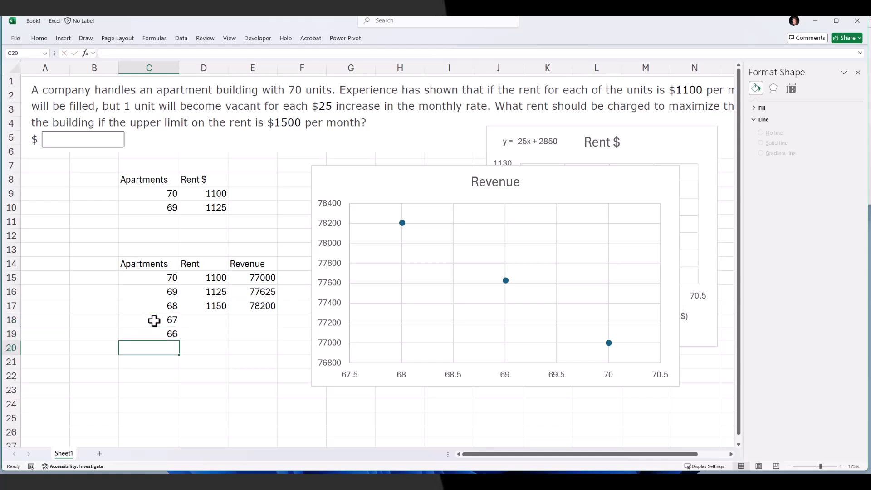
pyautogui.moveTo(199, 305); pyautogui.dragTo(277, 340)
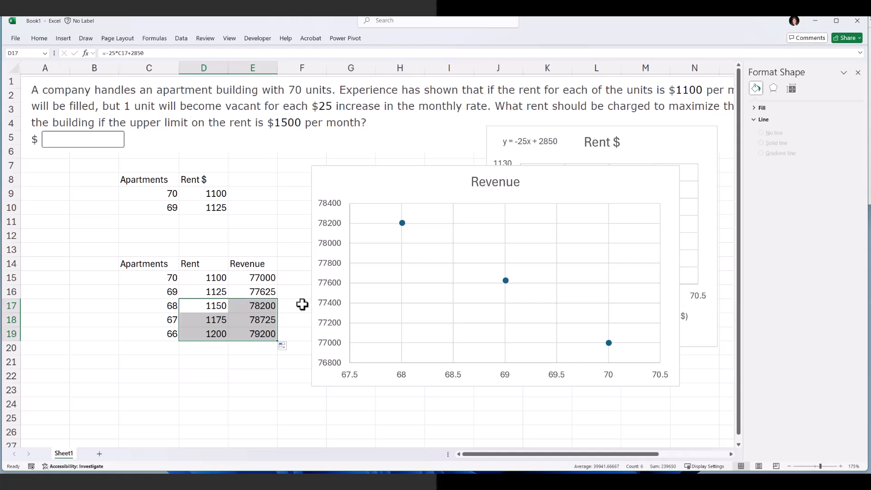
# Extend the revenue chart's data range to include rows 18 and 19 and reposition the chart
pyautogui.click(376, 183)
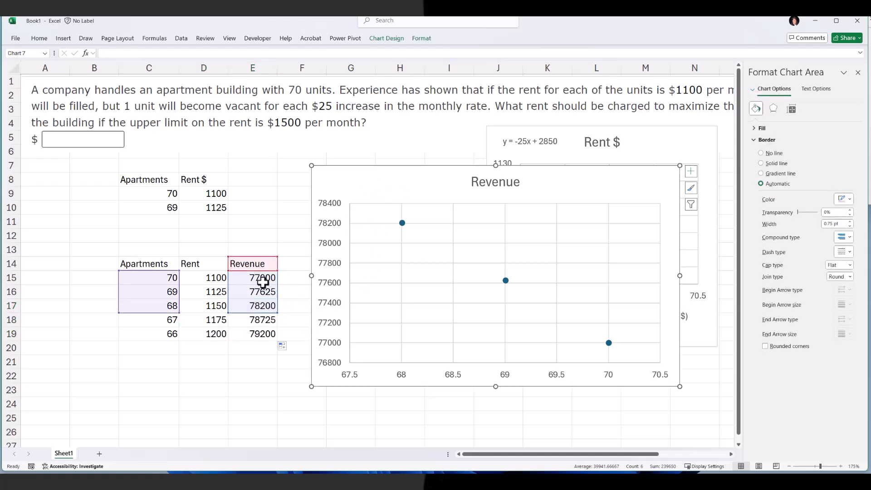
pyautogui.moveTo(278, 314); pyautogui.dragTo(280, 339)
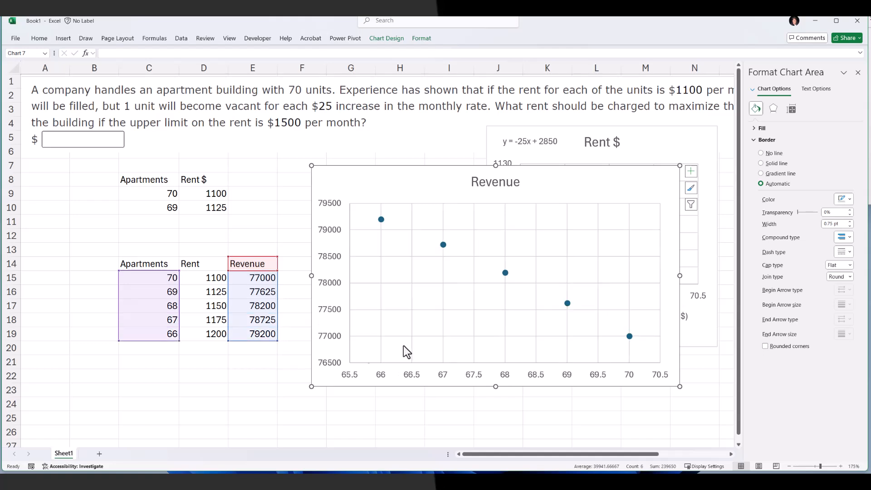
pyautogui.moveTo(629, 338)
pyautogui.moveTo(367, 227); pyautogui.dragTo(402, 246)
# Open Solver and set the objective to maximize the revenue in E19
pyautogui.click(149, 334)
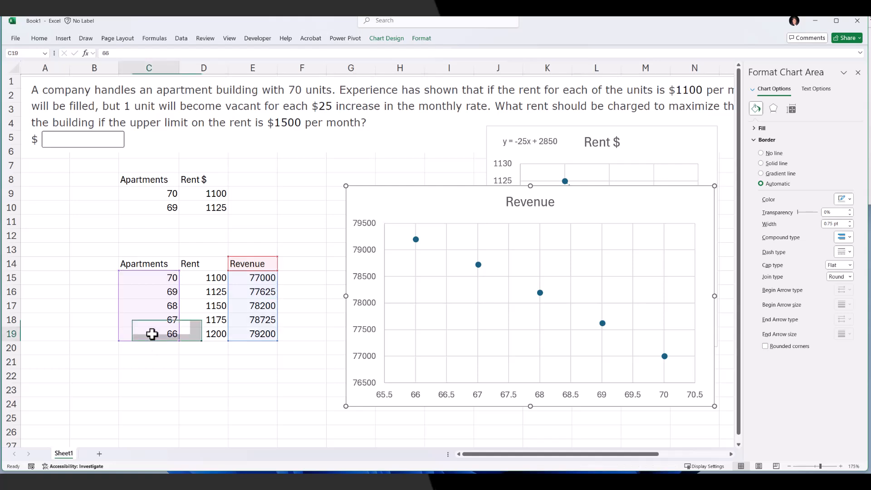
pyautogui.click(181, 39)
pyautogui.click(809, 51)
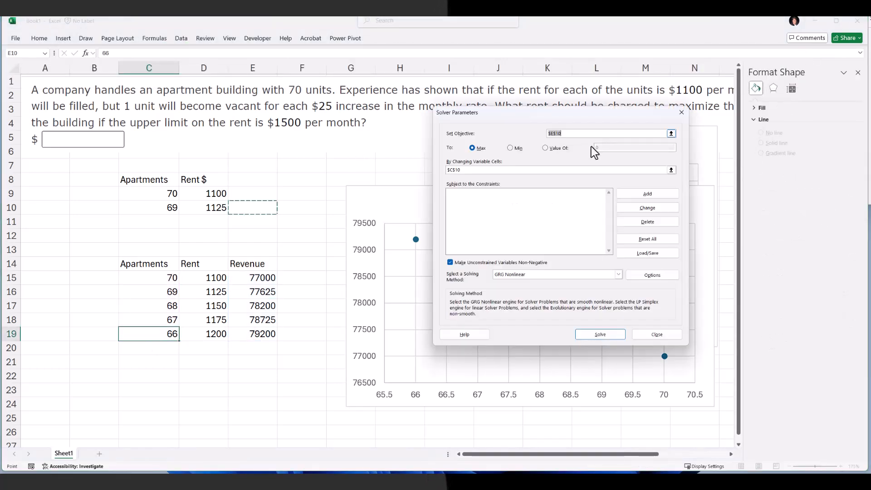
pyautogui.moveTo(563, 113); pyautogui.dragTo(519, 129)
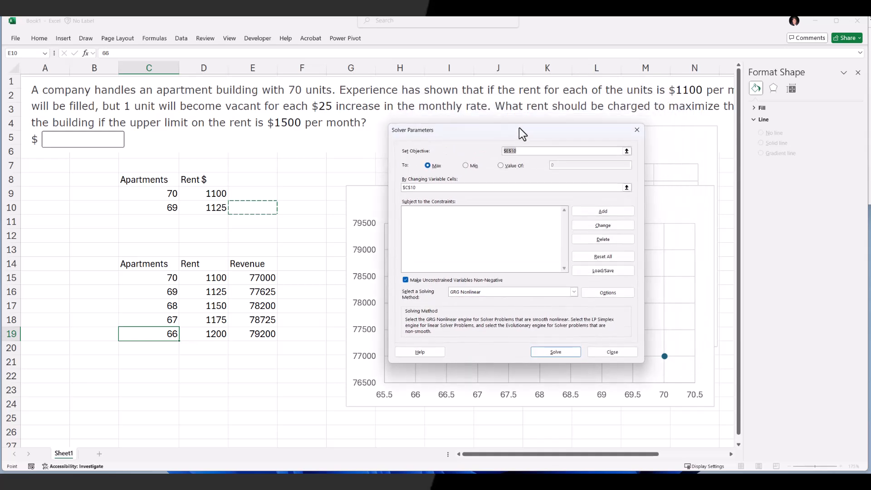
pyautogui.click(254, 333)
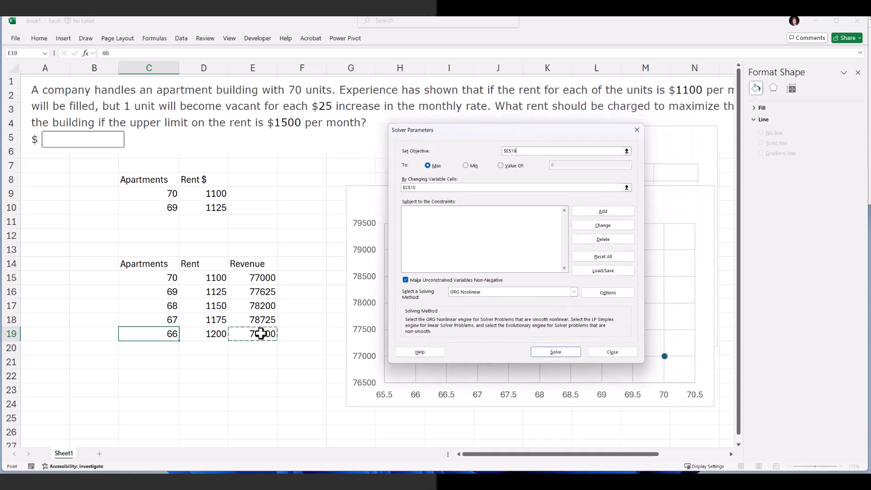
# Set Solver's changing variable cell to C19
pyautogui.click(409, 187)
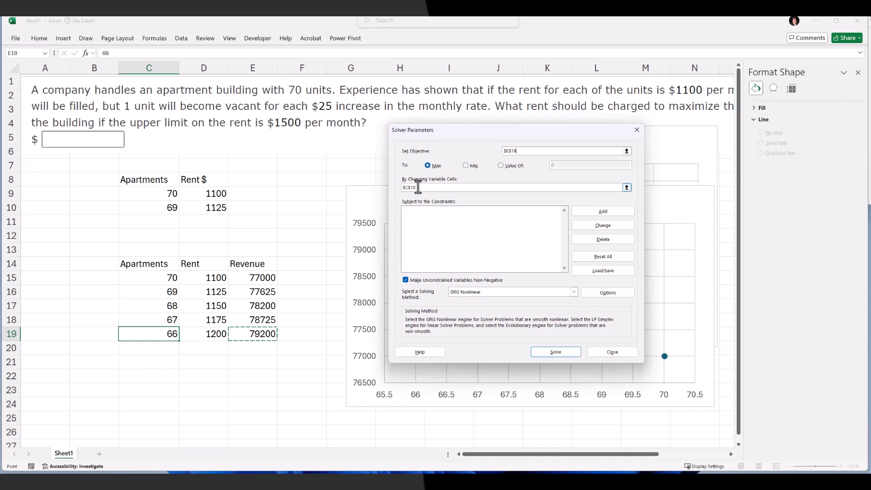
pyautogui.moveTo(409, 187); pyautogui.dragTo(393, 187)
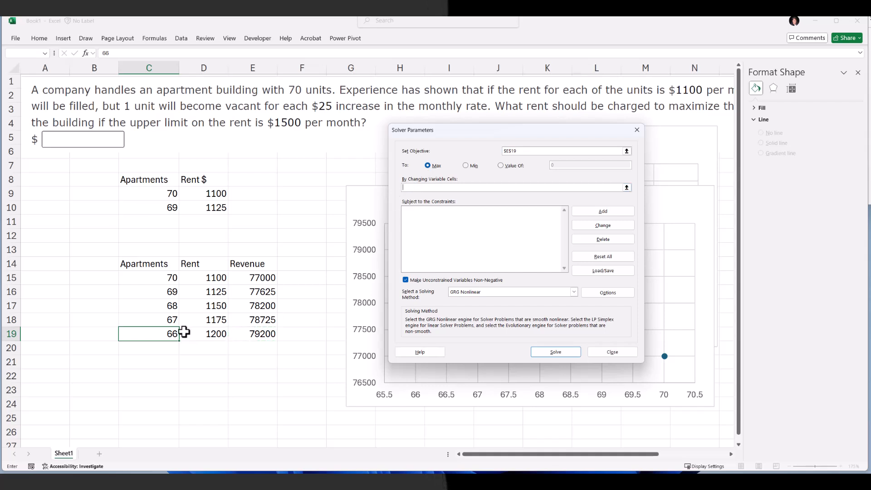
pyautogui.click(167, 334)
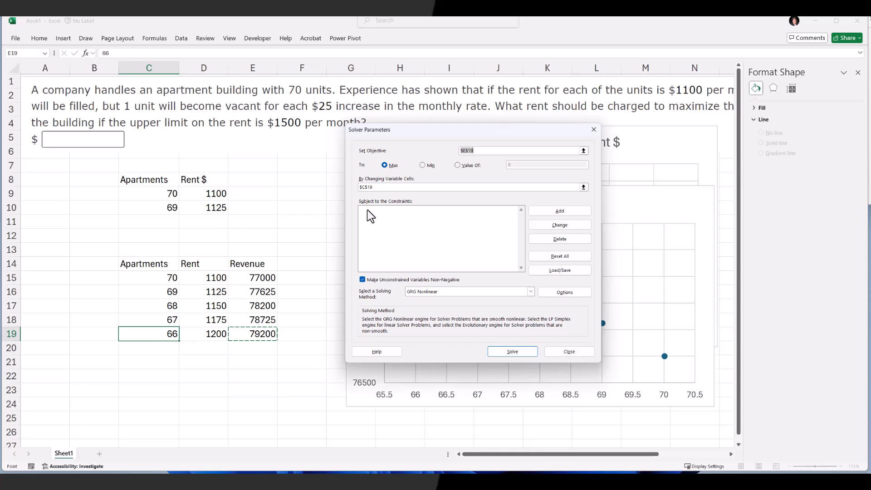
# Add a Solver constraint limiting cell D19 to less than or equal to 1500
pyautogui.click(370, 216)
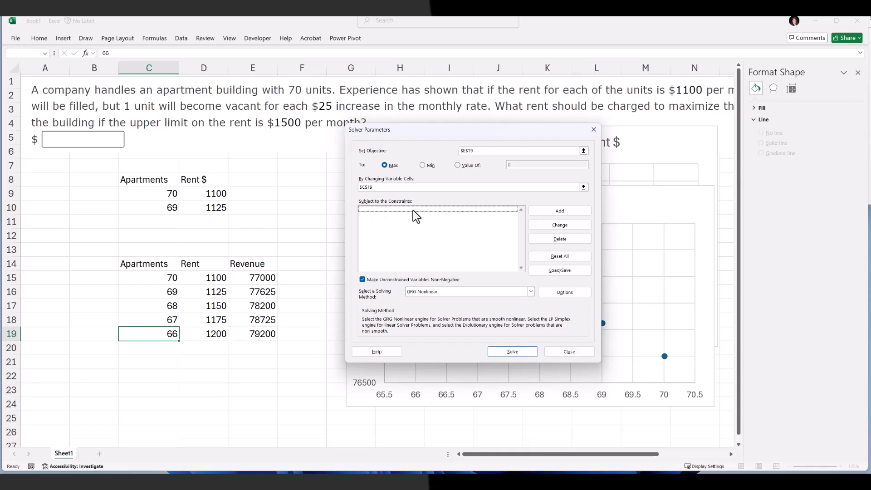
pyautogui.click(543, 213)
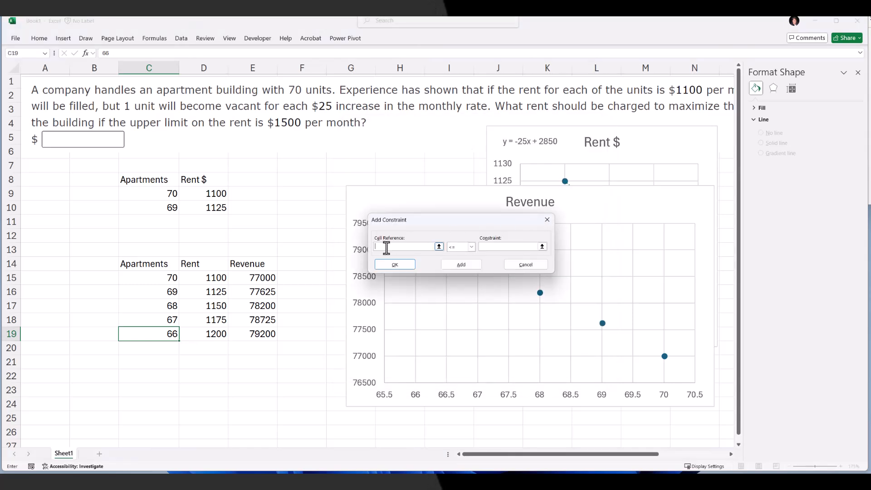
pyautogui.click(200, 335)
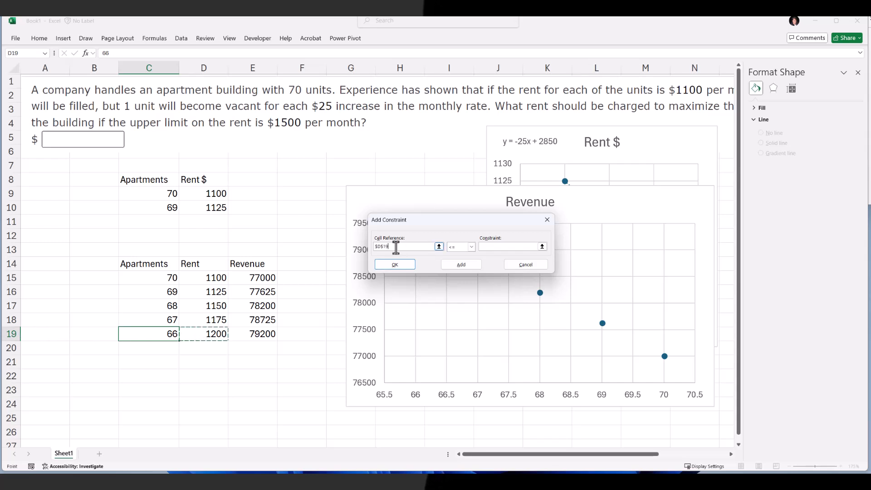
pyautogui.click(472, 247)
pyautogui.click(466, 249)
pyautogui.click(491, 250)
pyautogui.write('1500')
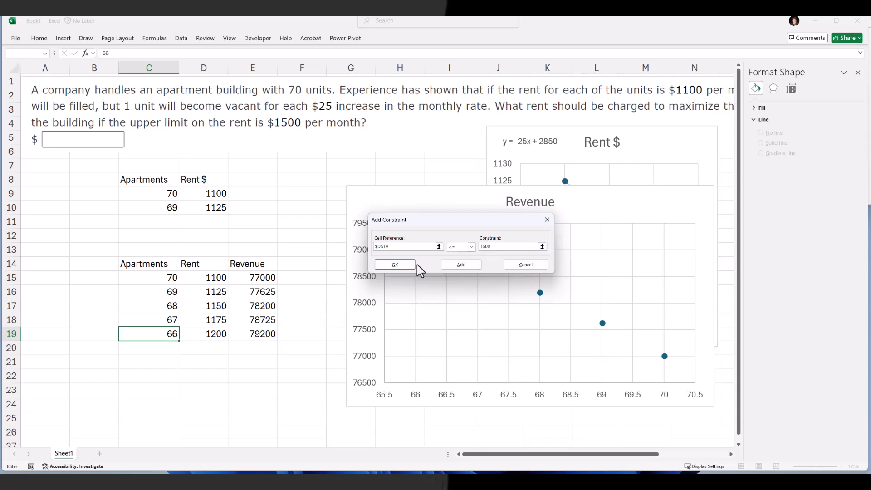
pyautogui.click(401, 265)
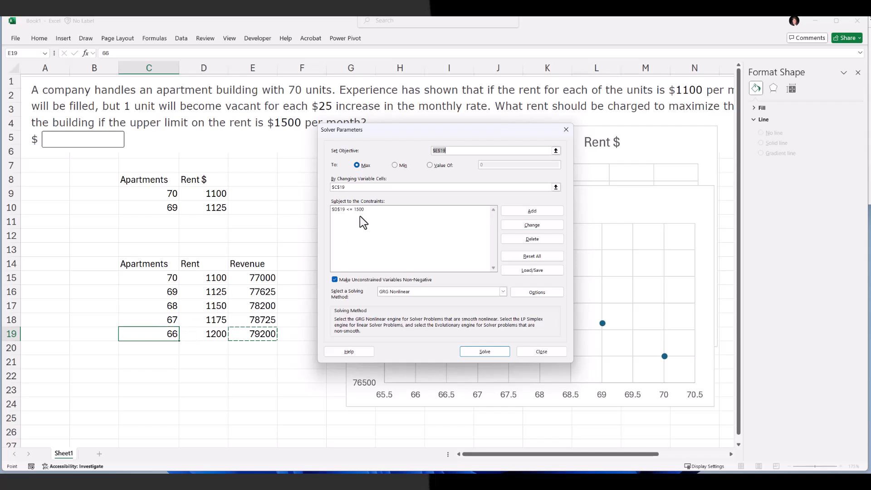
# Run Solver and keep the solver solution in the revenue table
pyautogui.click(483, 352)
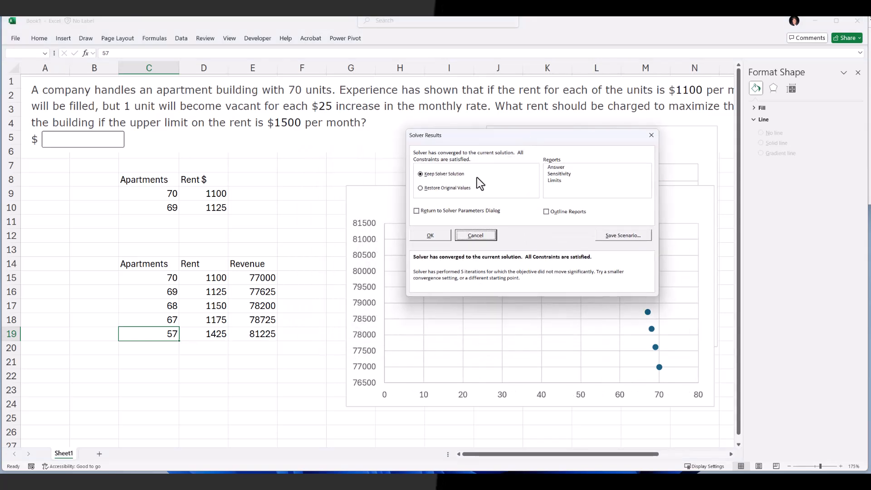
pyautogui.click(440, 236)
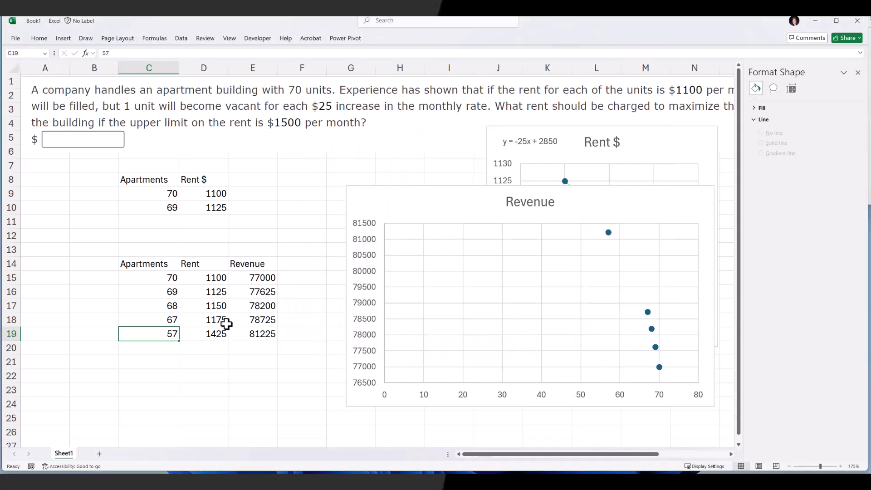
pyautogui.moveTo(166, 334); pyautogui.dragTo(238, 334)
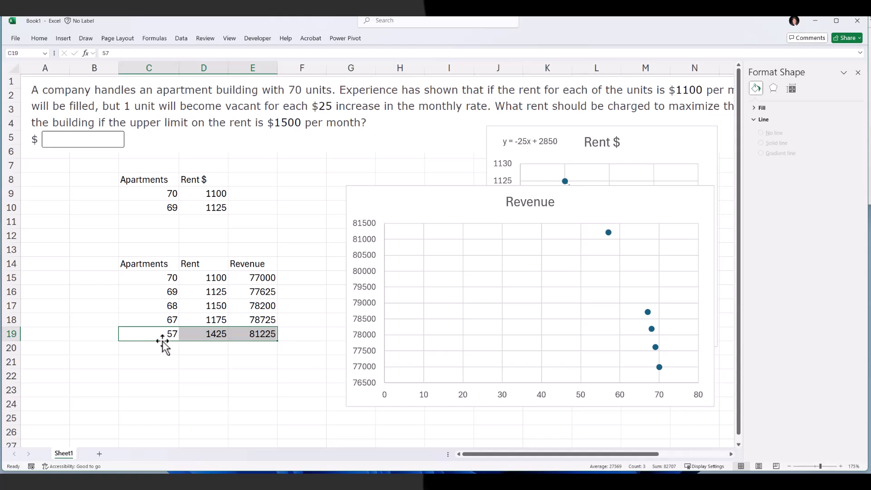
# Copy the rent from D19, switch to the WebAssign page, paste it into the answer box and submit the answer
pyautogui.click(214, 334)
pyautogui.hotkey('ctrl', 'c')
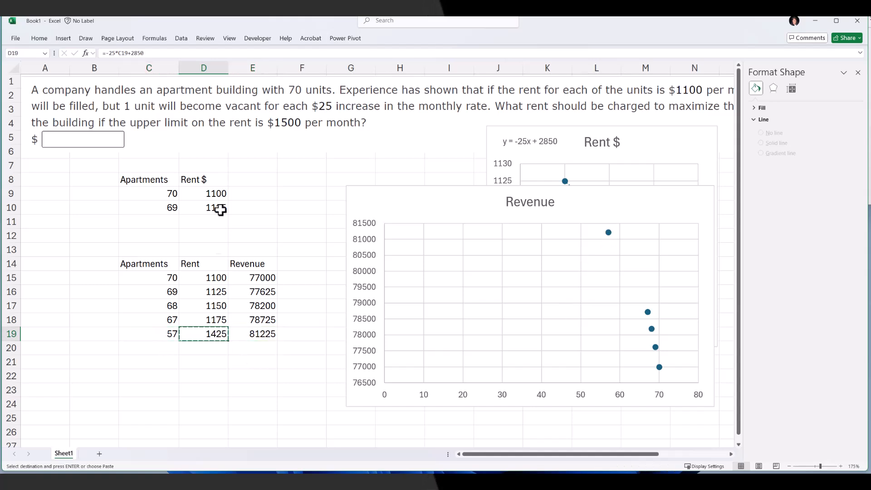
pyautogui.hotkey('alt', 'Tab')
pyautogui.click(122, 130)
pyautogui.hotkey('ctrl', 'v')
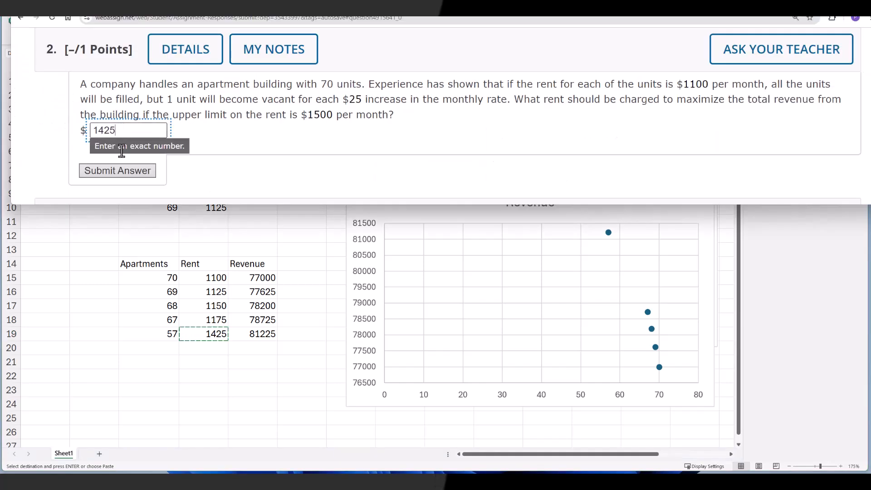
pyautogui.click(119, 174)
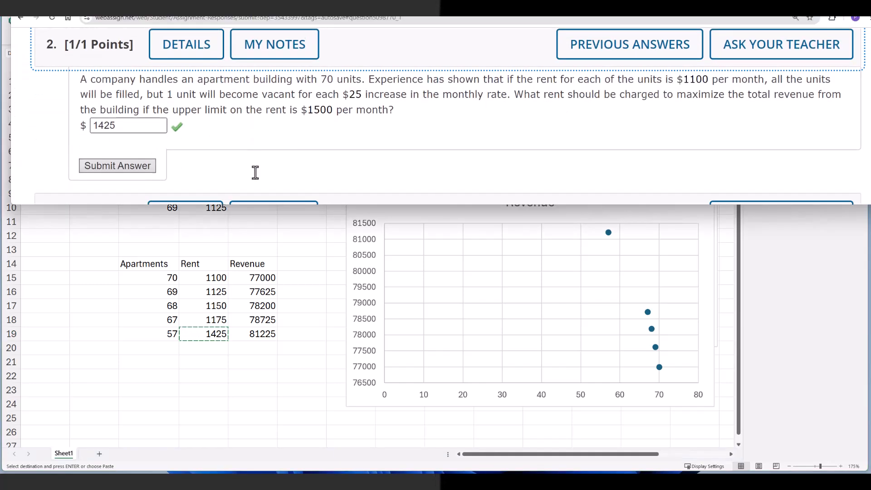